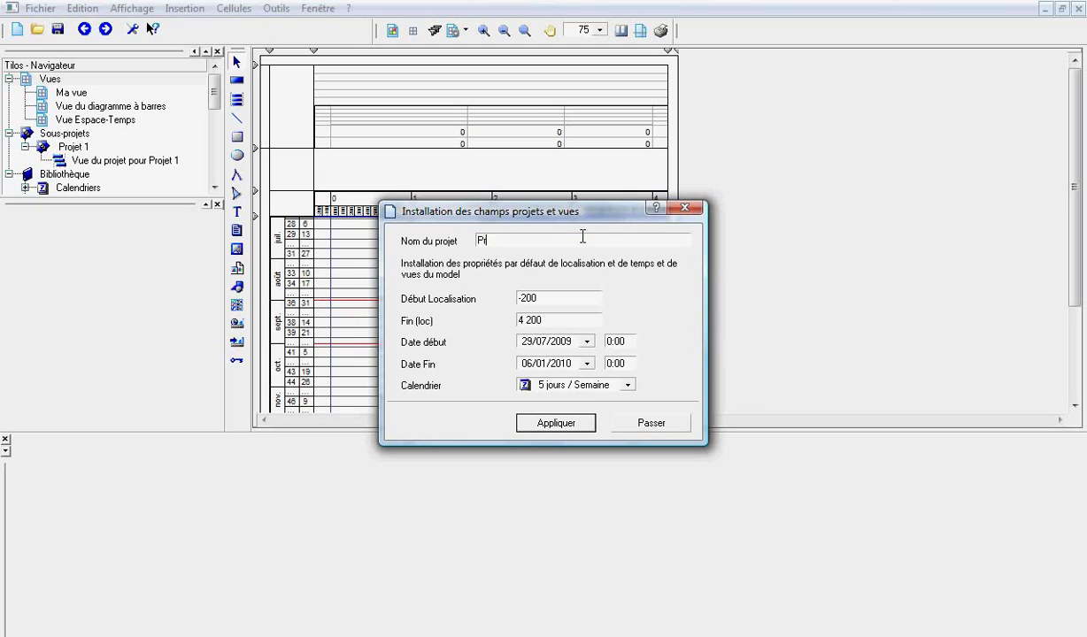
Name the project "Projet de démonstration" and set its start date to 27/07/2009
text(démonstration)
key(Tab)
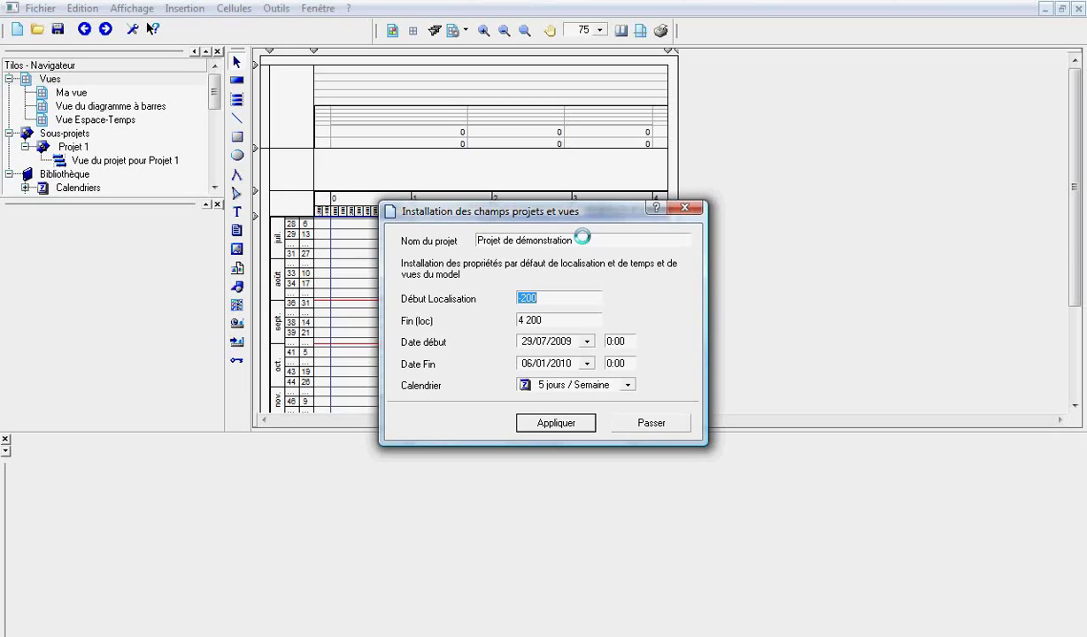
key(Tab)
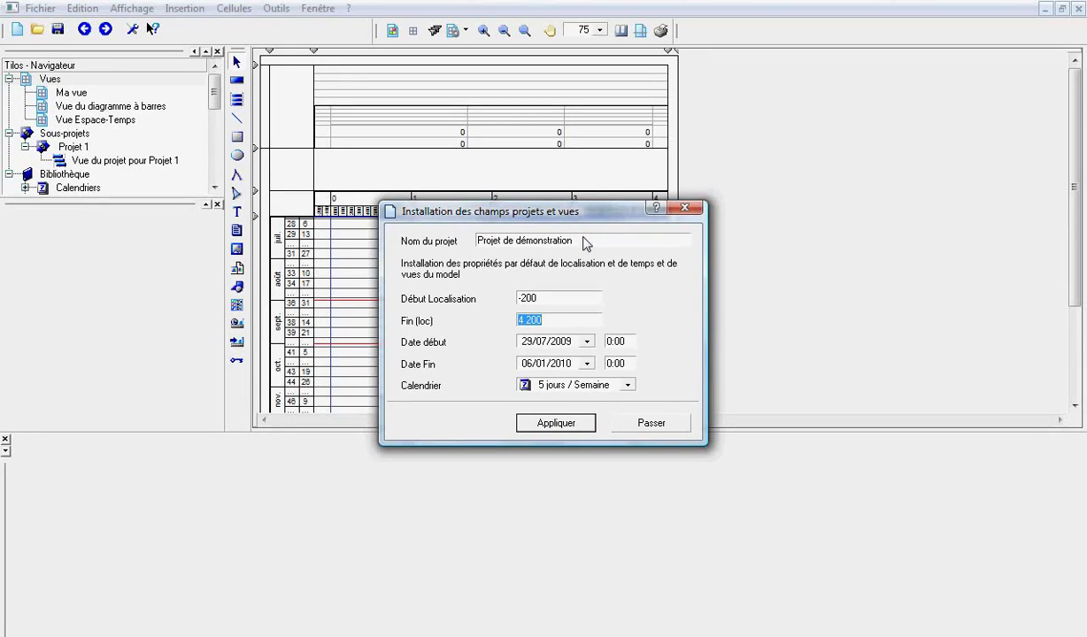
click(586, 341)
click(425, 431)
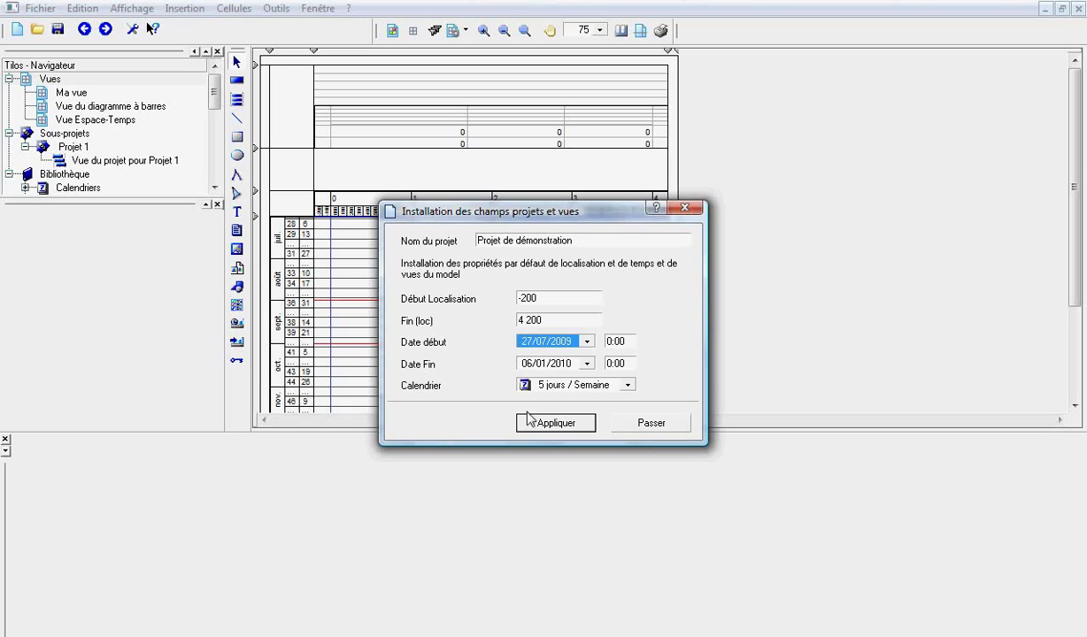
Keep the 5 jours / Semaine calendar, apply the project settings and save the file as Projet de démonstration.hsp
click(626, 386)
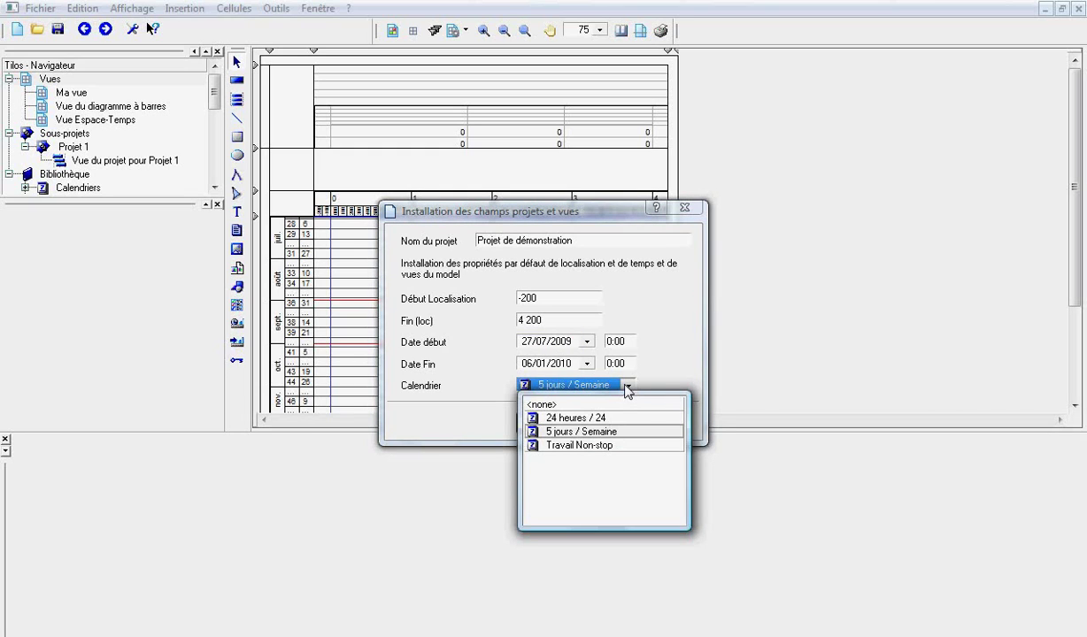
click(627, 387)
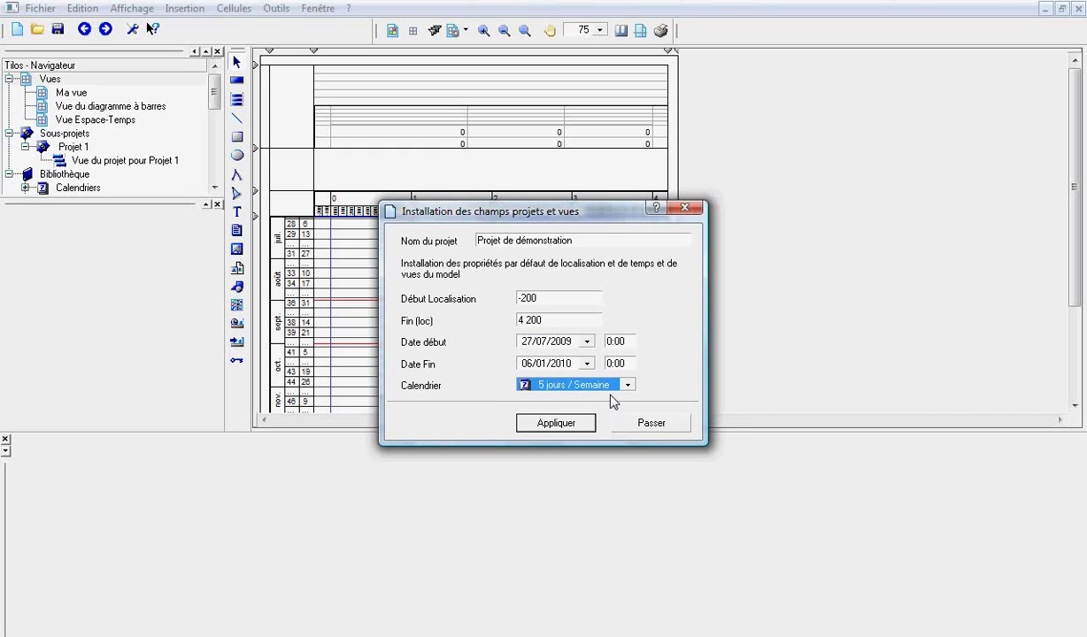
click(580, 429)
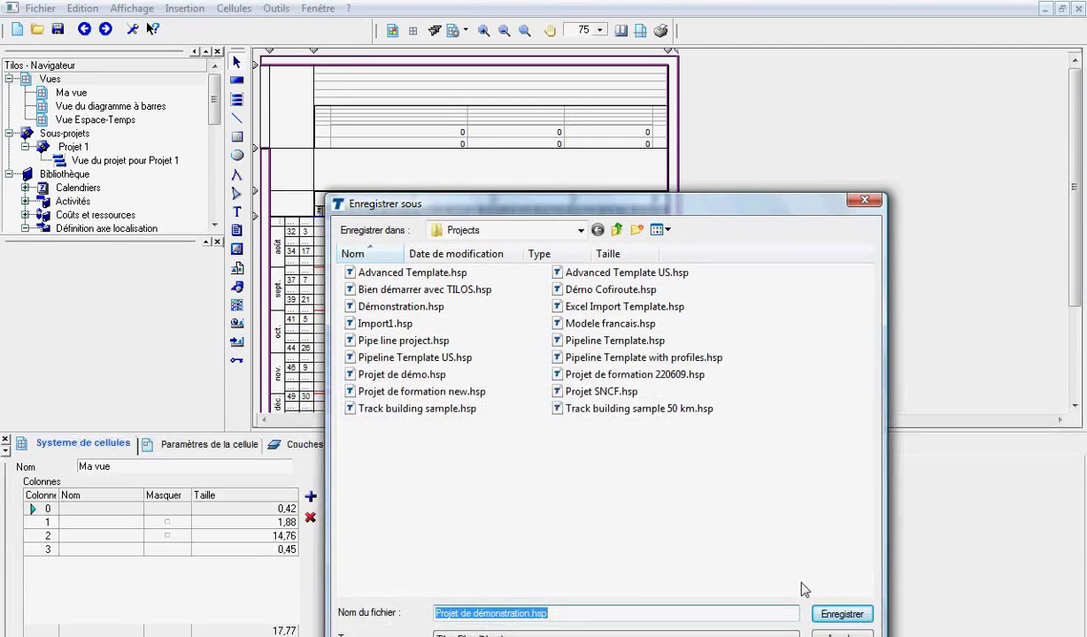
click(837, 613)
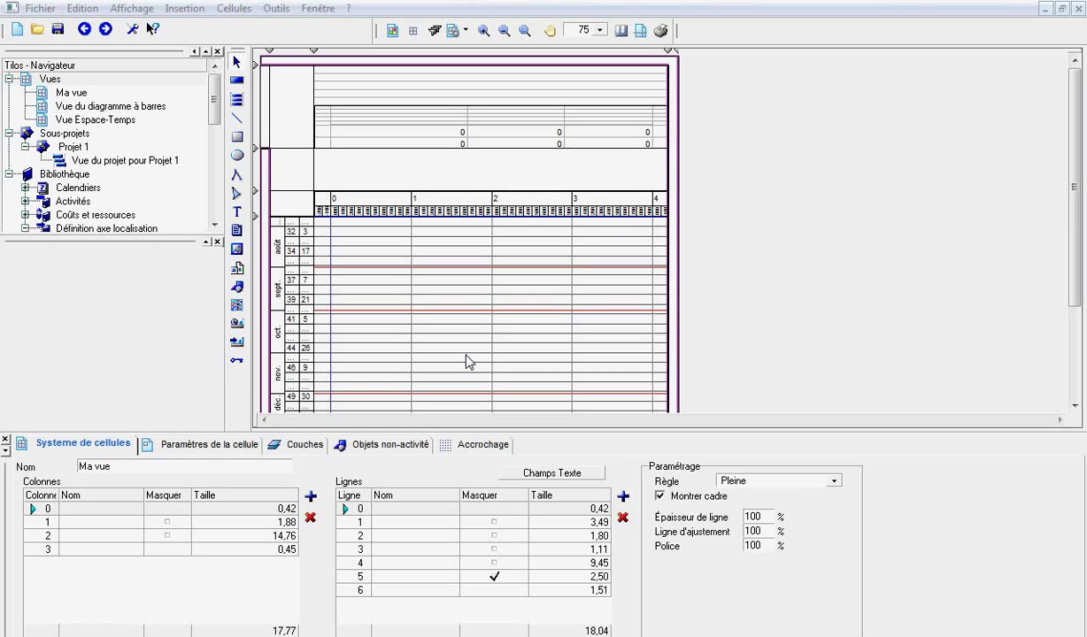
Collapse the navigator's Vues, Sous-projets and Bibliothèque groups and examine the contents of Sous-projets
click(8, 79)
click(9, 92)
click(9, 106)
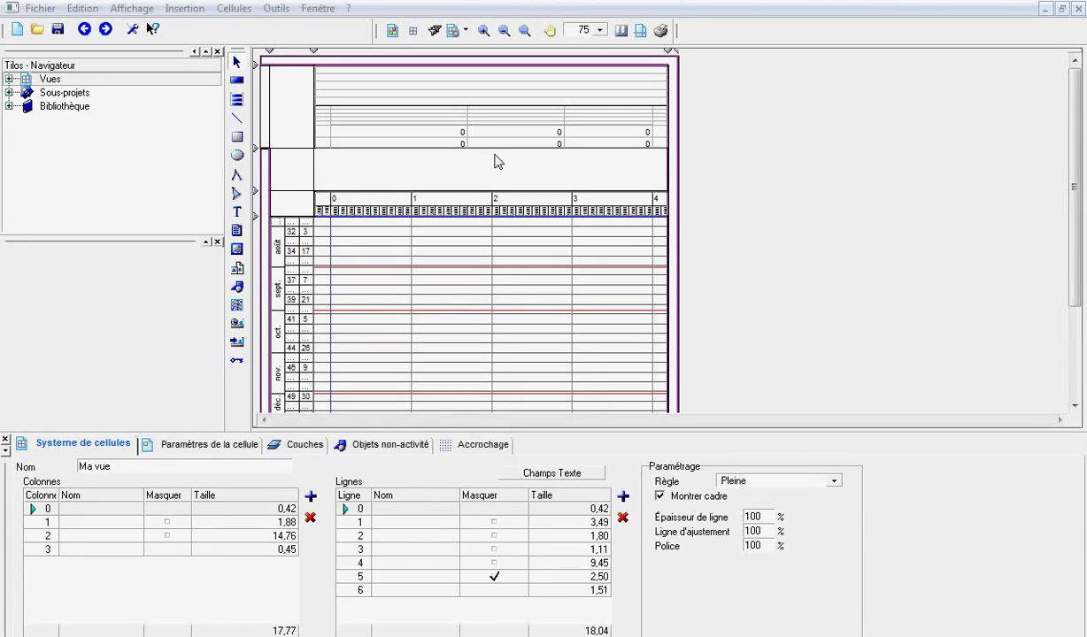
click(9, 93)
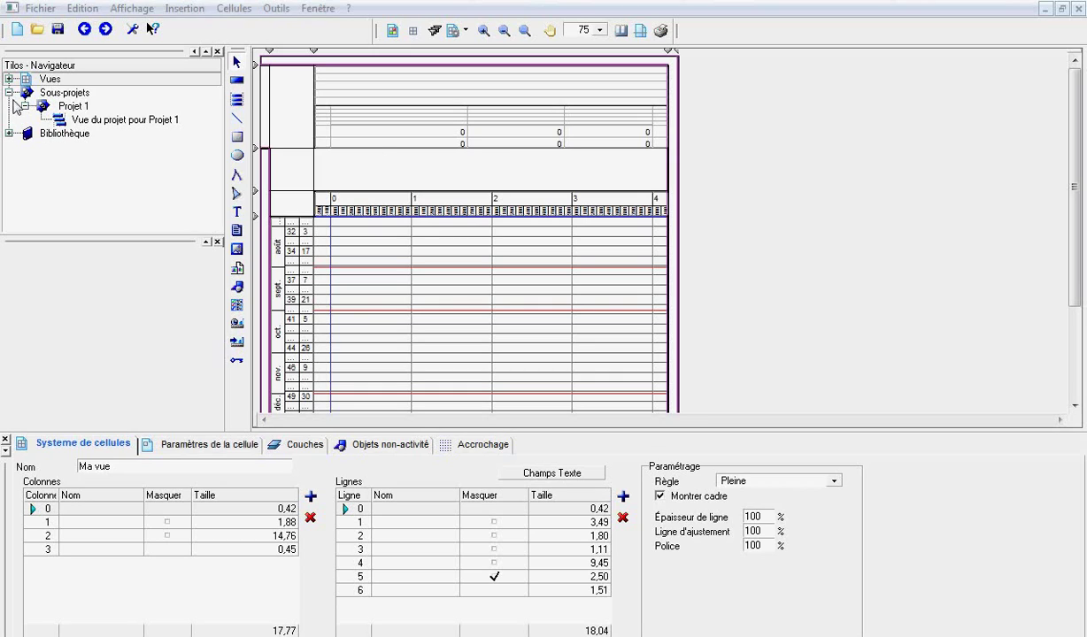
click(25, 105)
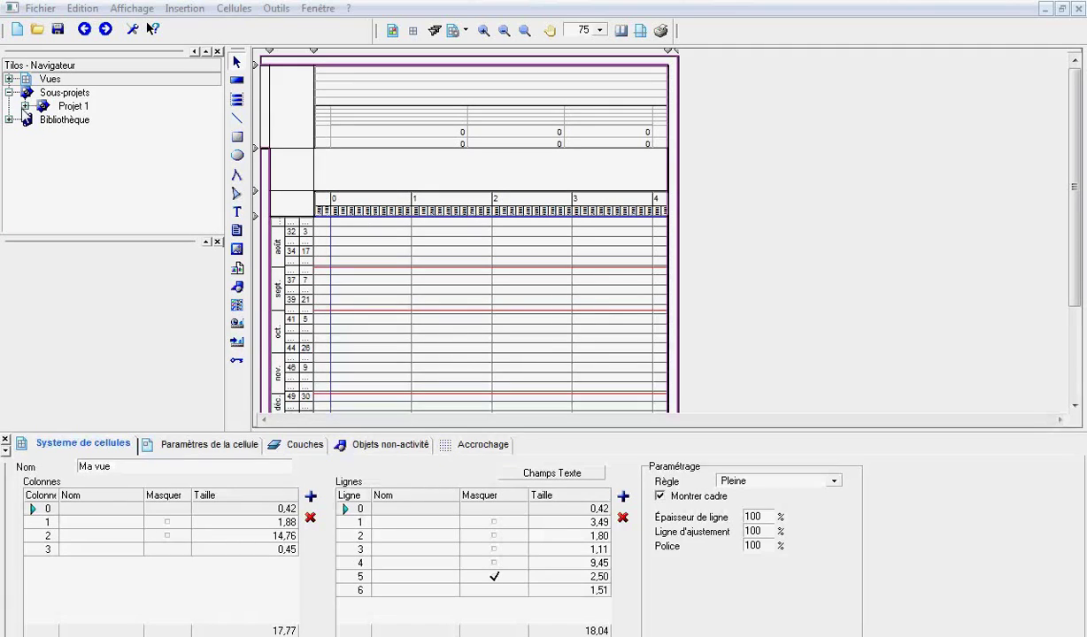
click(8, 92)
Examine the categories of the Bibliothèque group with the navigator enlarged, including the contents of Activités
click(9, 106)
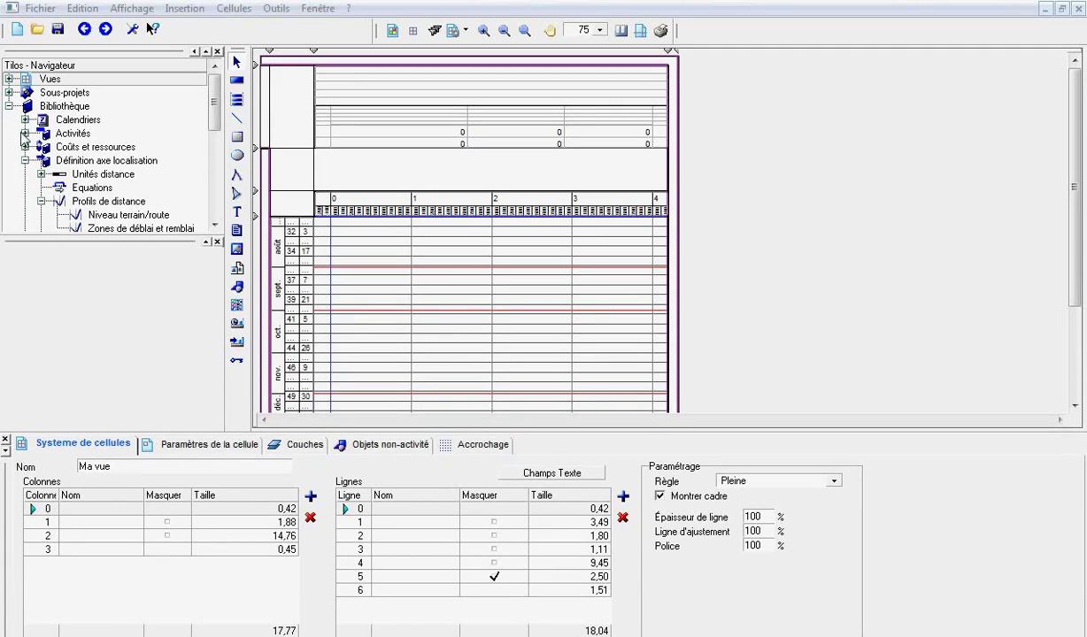
click(25, 160)
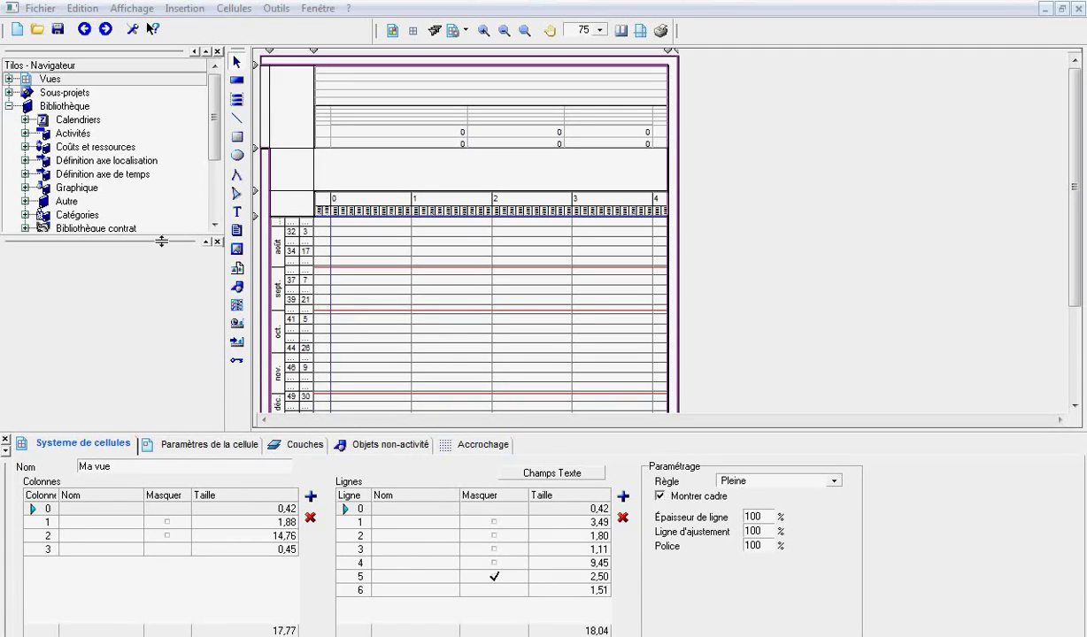
drag(160, 239, 163, 277)
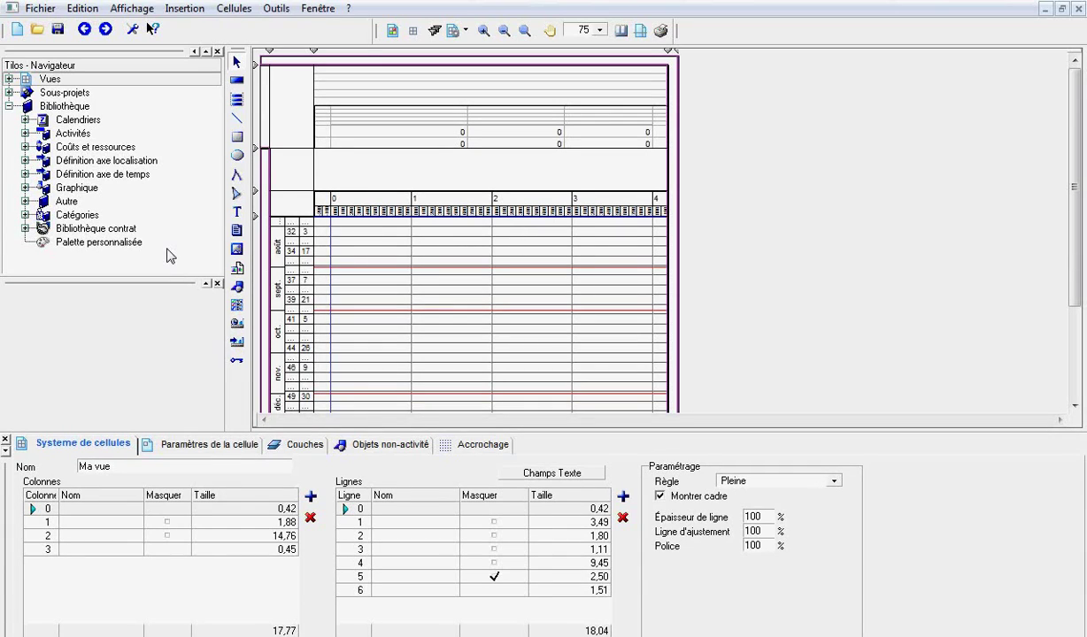
click(24, 133)
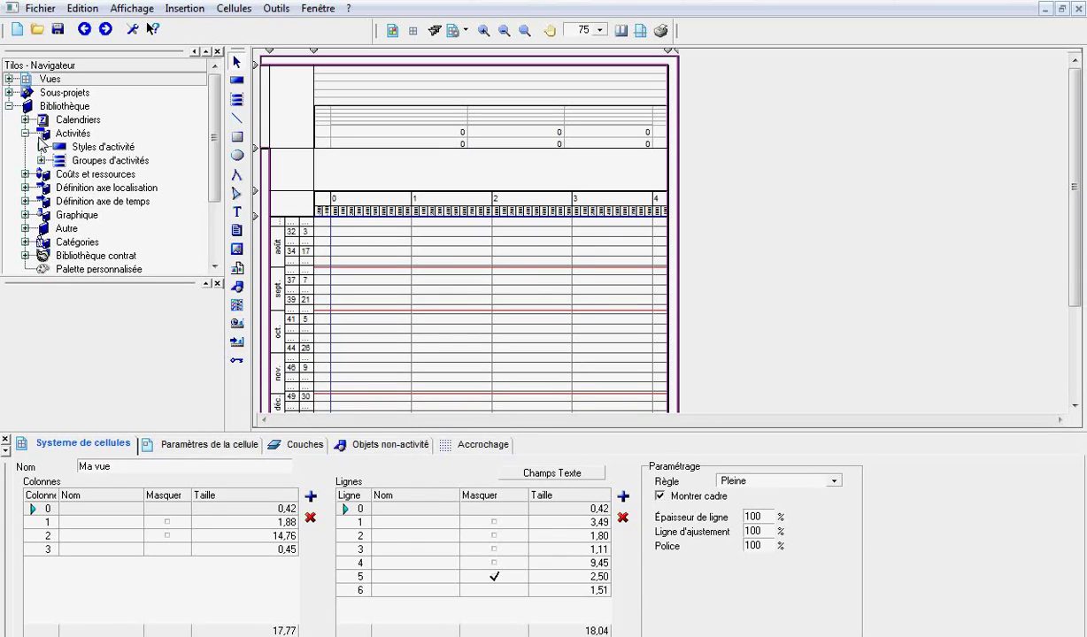
click(25, 132)
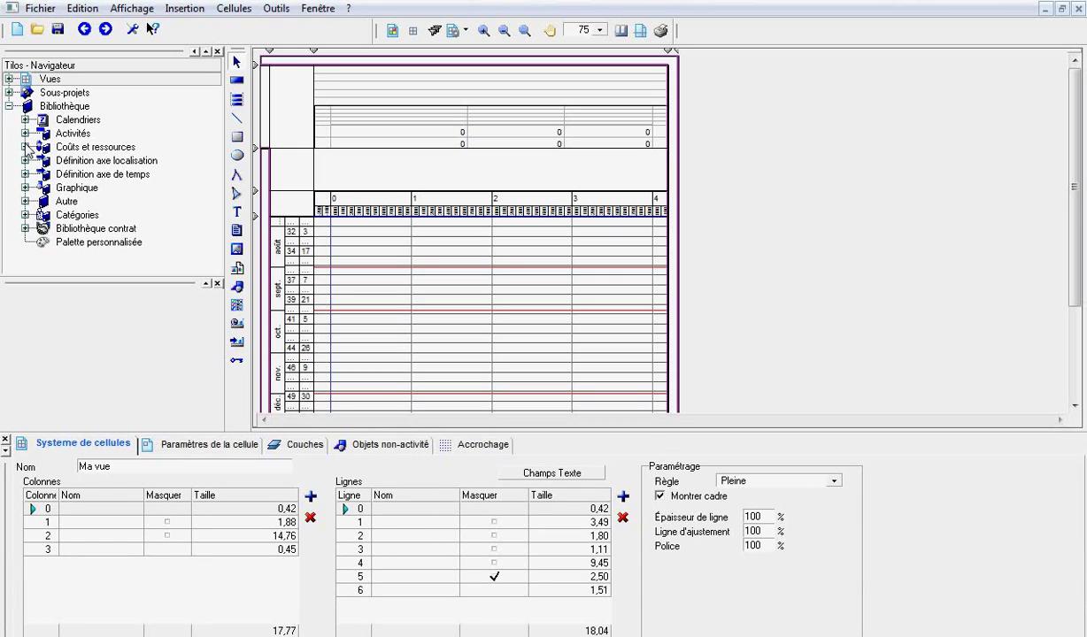
click(9, 106)
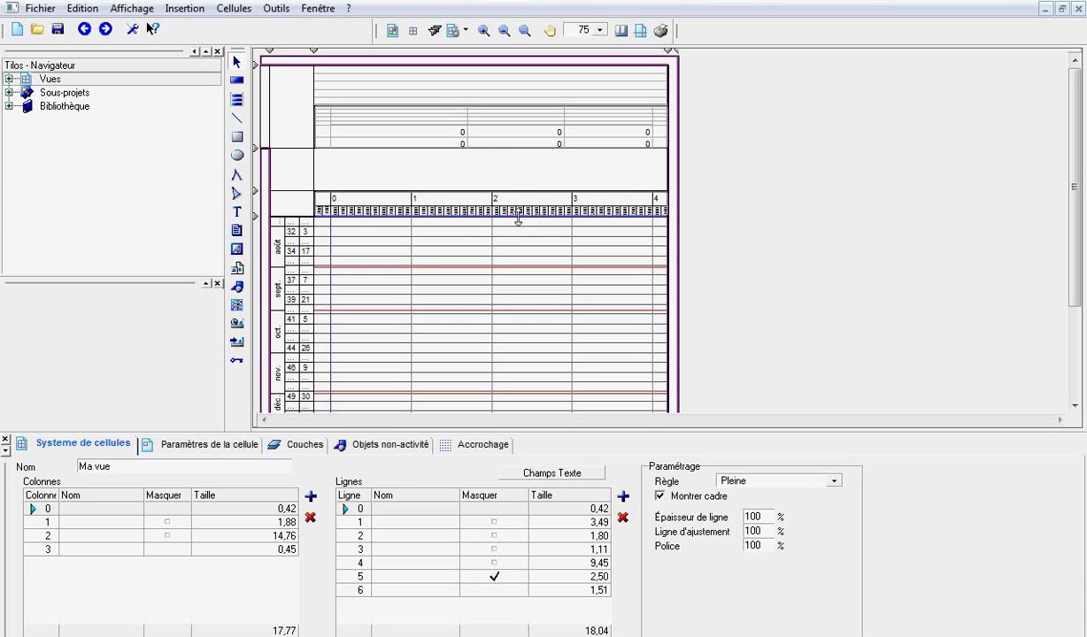
Widen the main diagram column of the Ma vue view to about 24,6
click(486, 253)
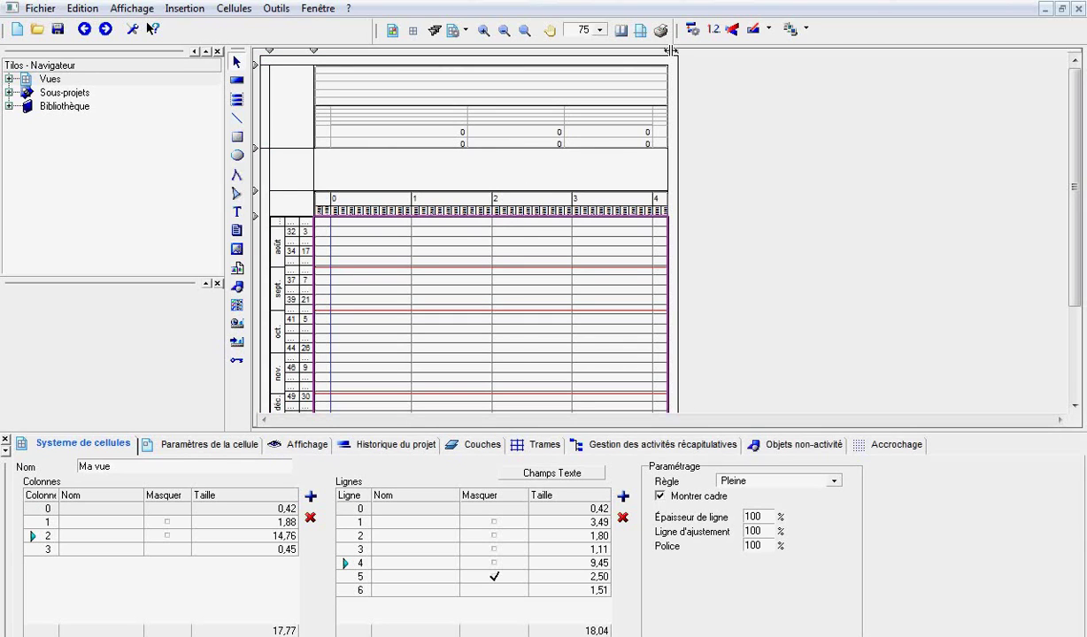
drag(668, 49, 905, 48)
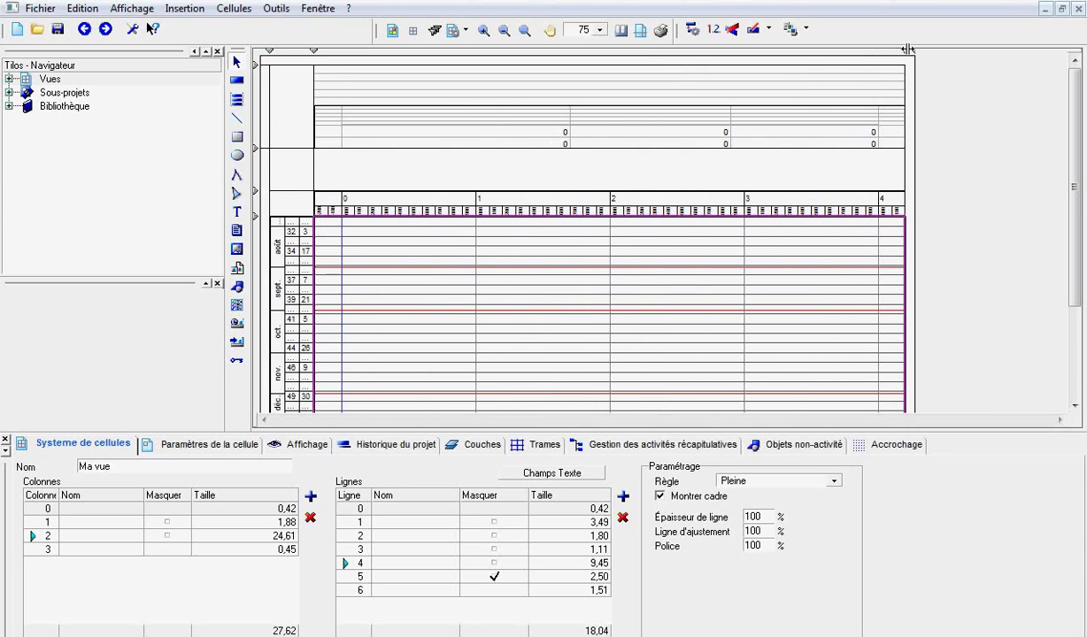
Examine how the available settings differ between the histogram, title, planning grid and location ruler cells of Ma vue
click(668, 182)
click(408, 90)
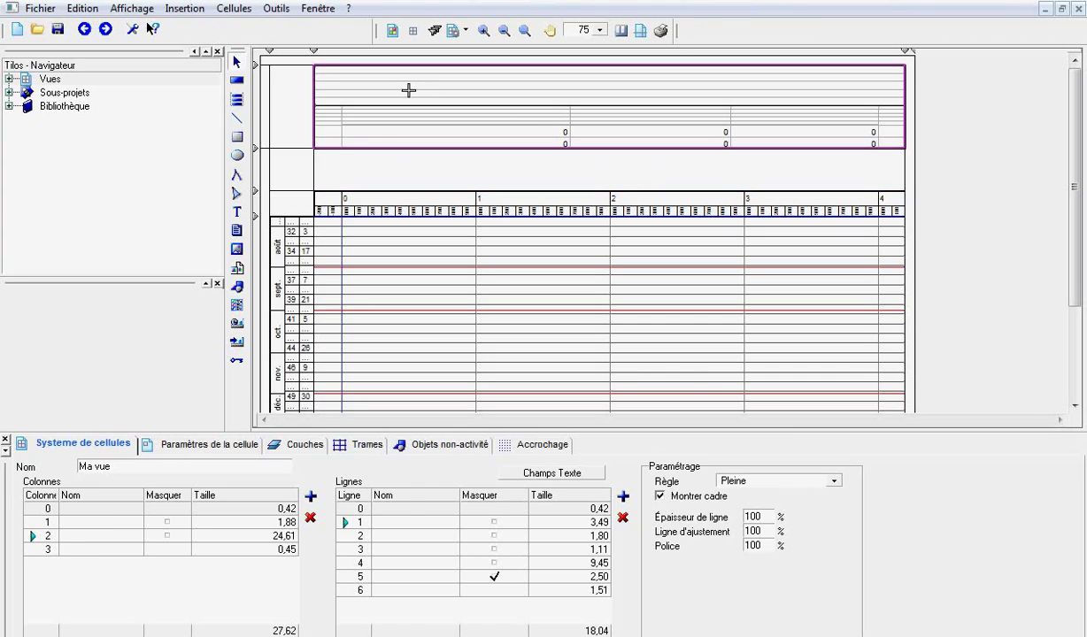
click(398, 134)
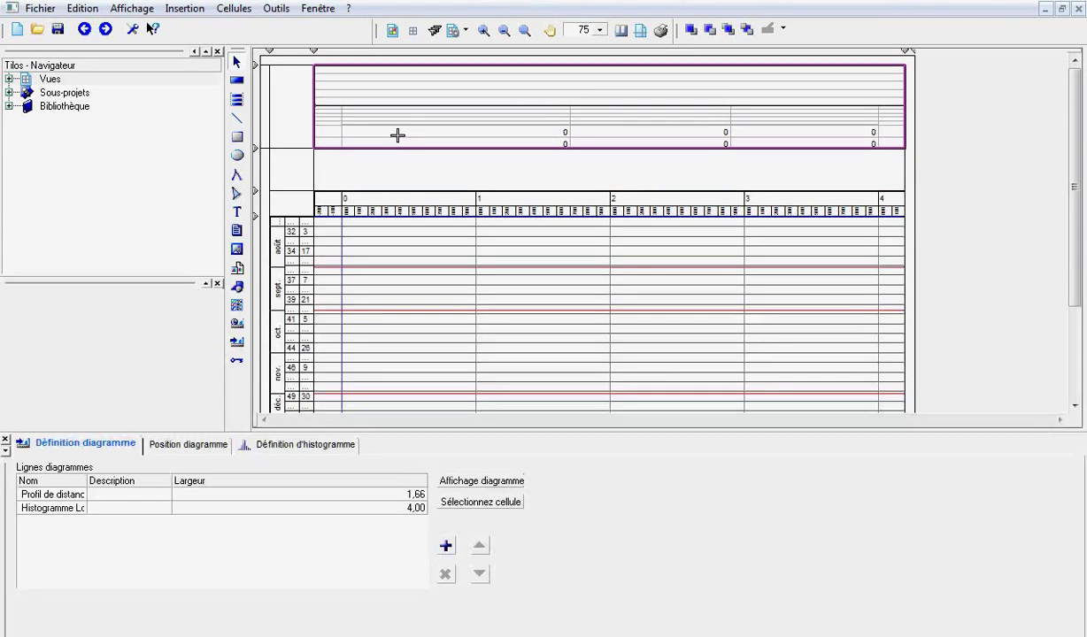
click(481, 314)
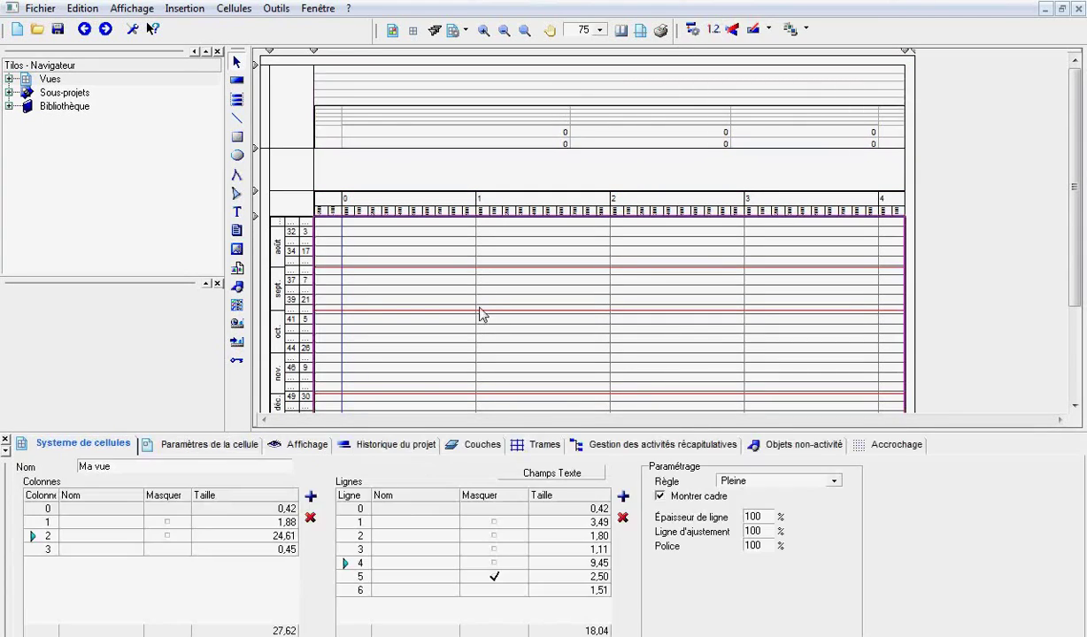
click(605, 184)
click(463, 131)
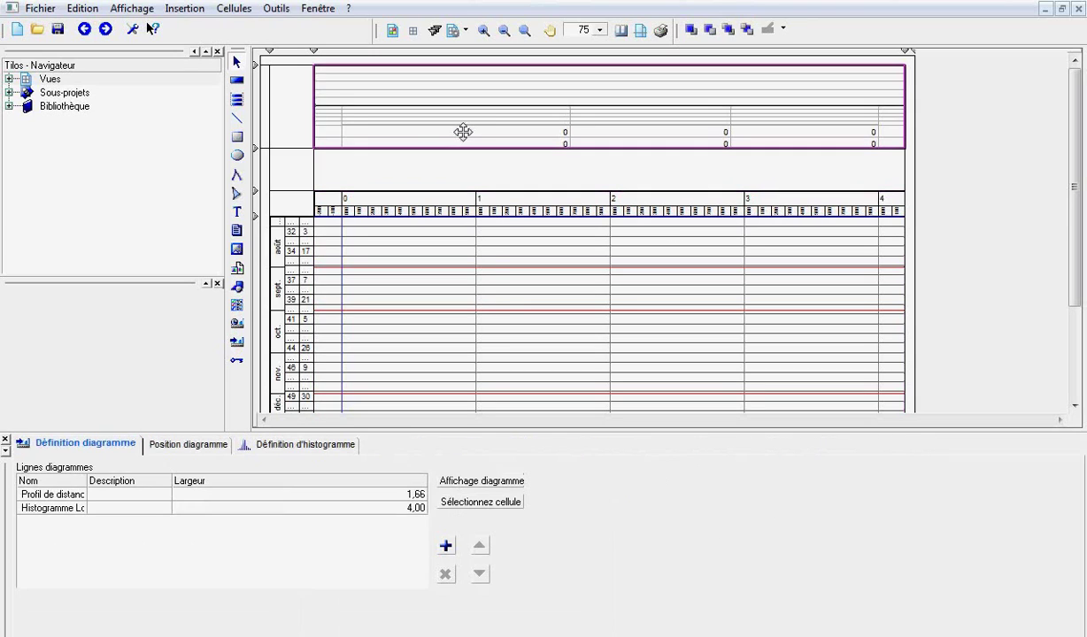
click(284, 105)
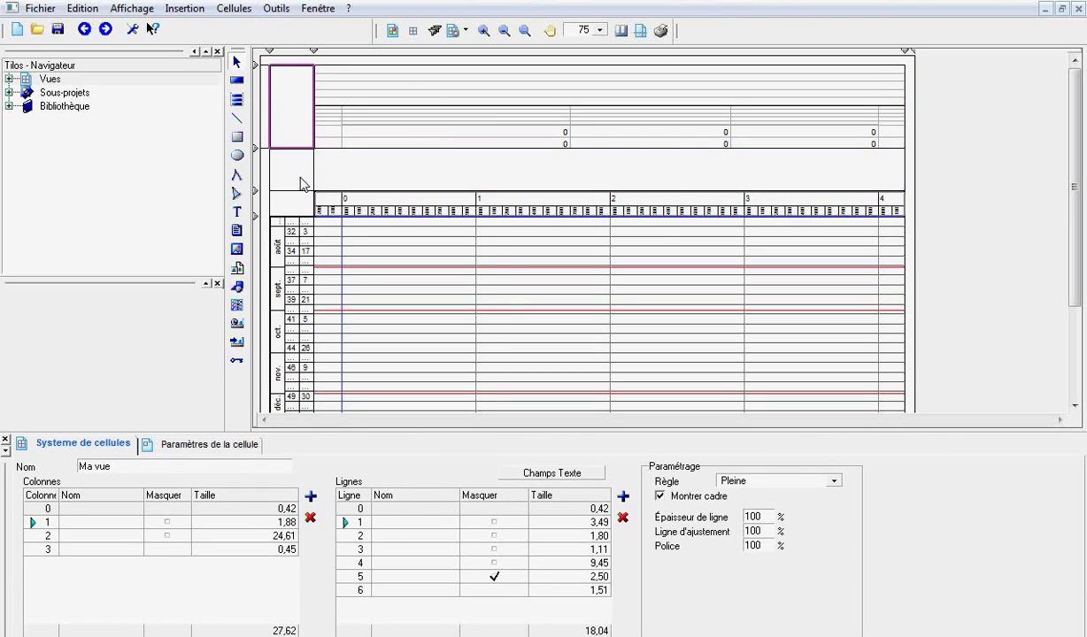
click(301, 183)
click(506, 261)
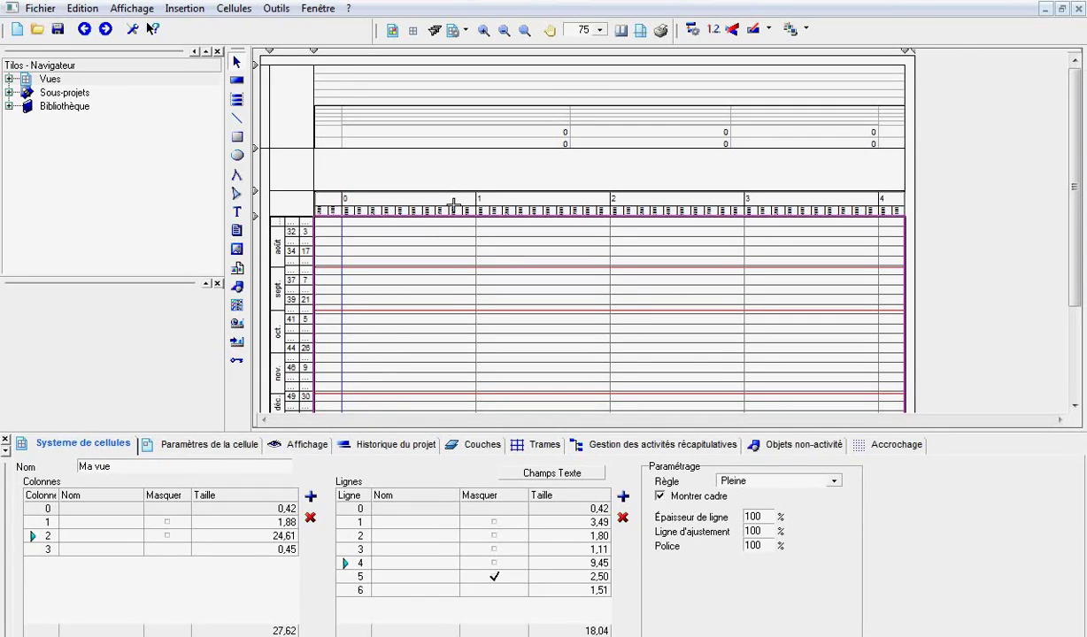
click(460, 178)
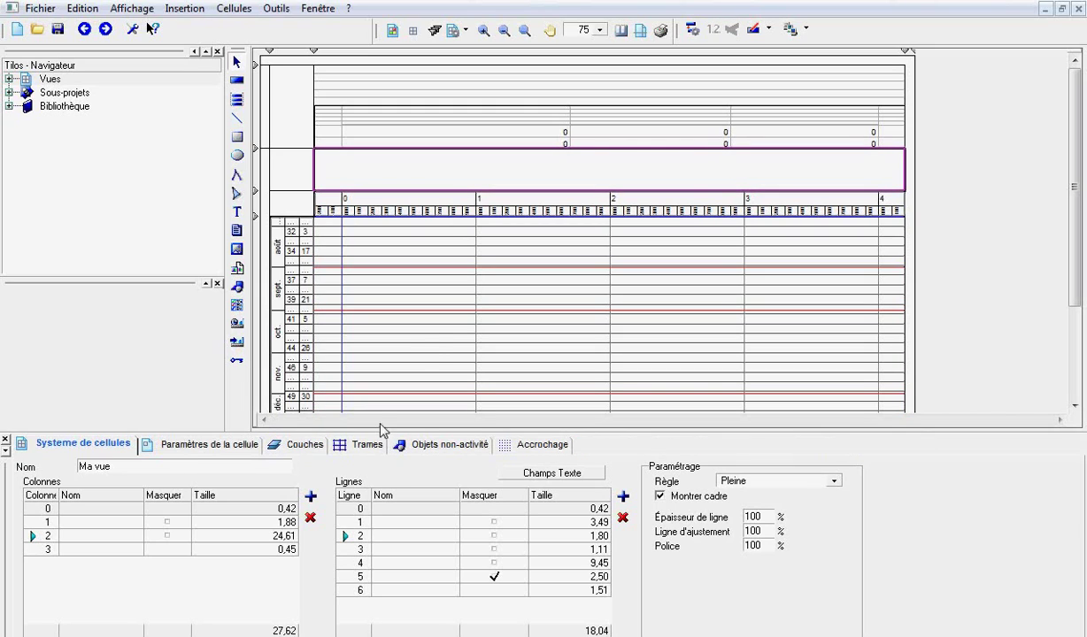
click(433, 344)
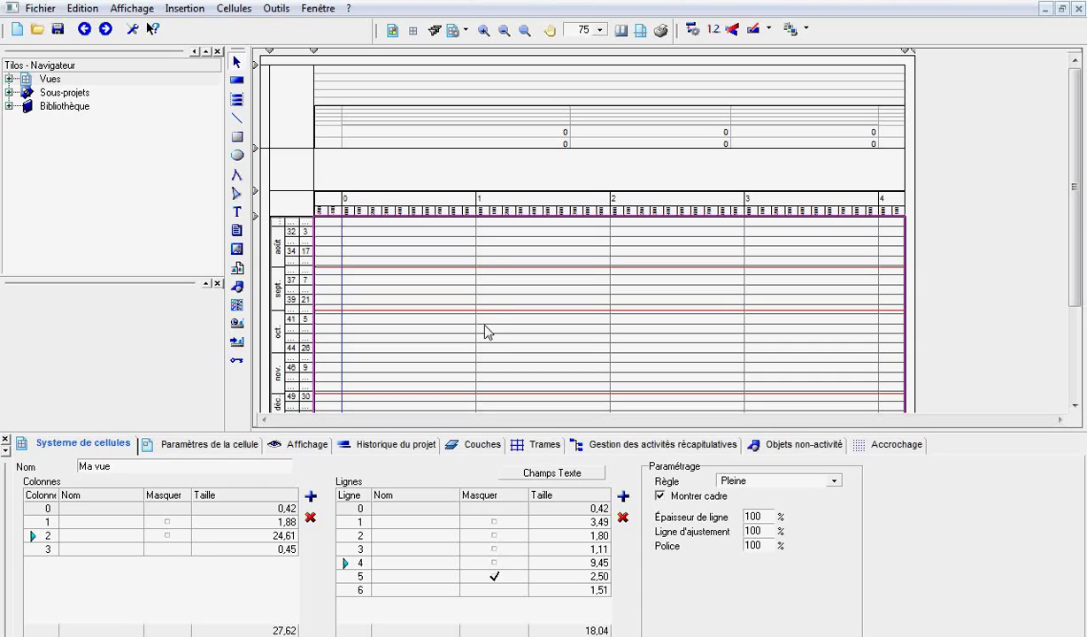
click(546, 200)
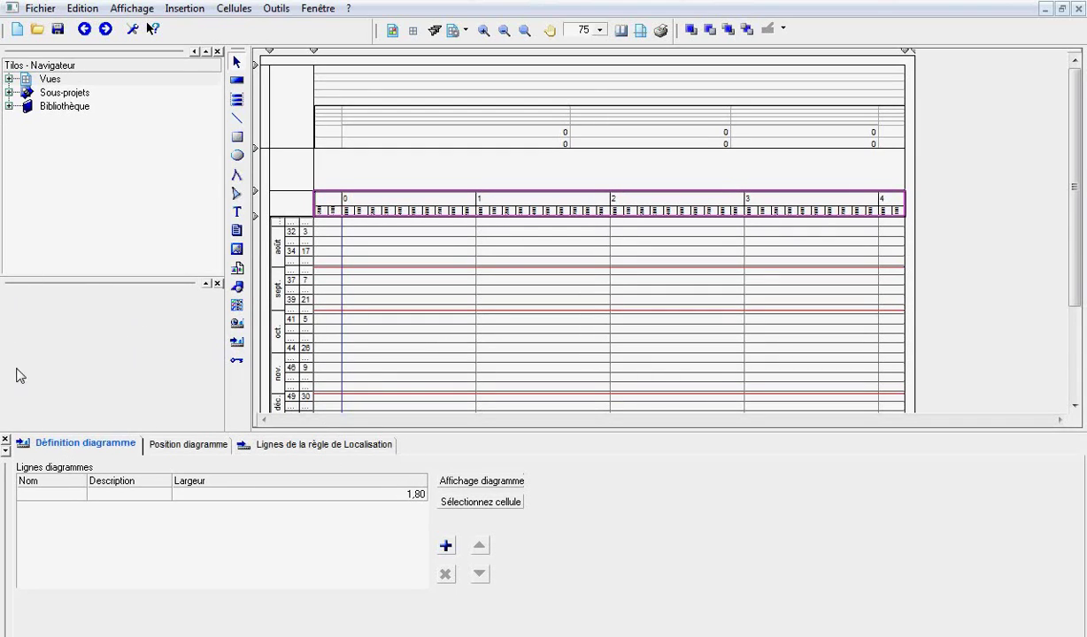
drag(184, 282, 189, 203)
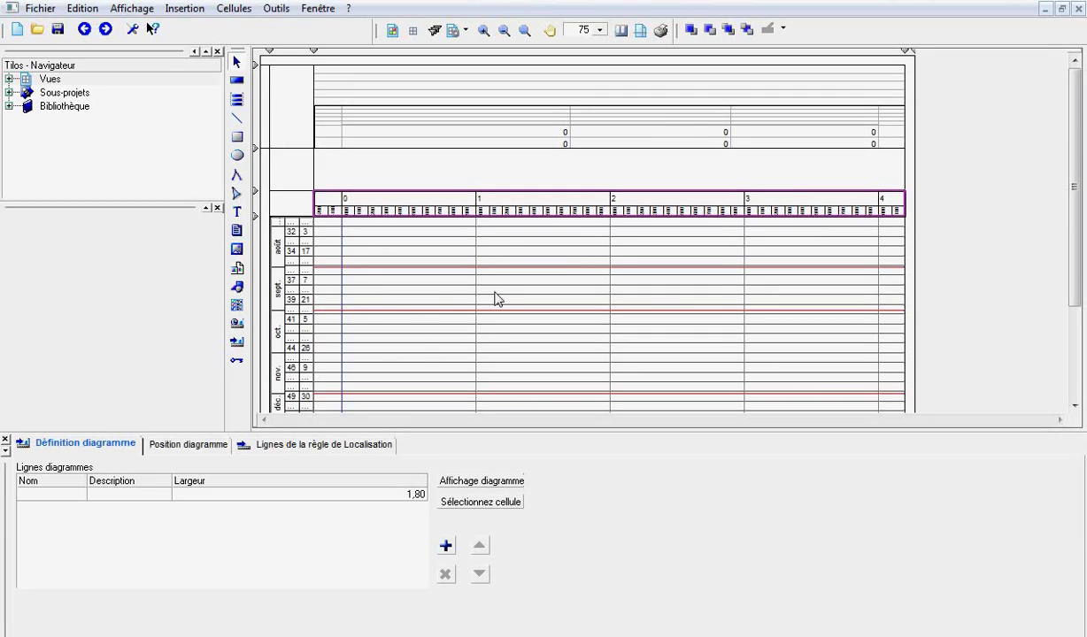
drag(152, 209, 147, 270)
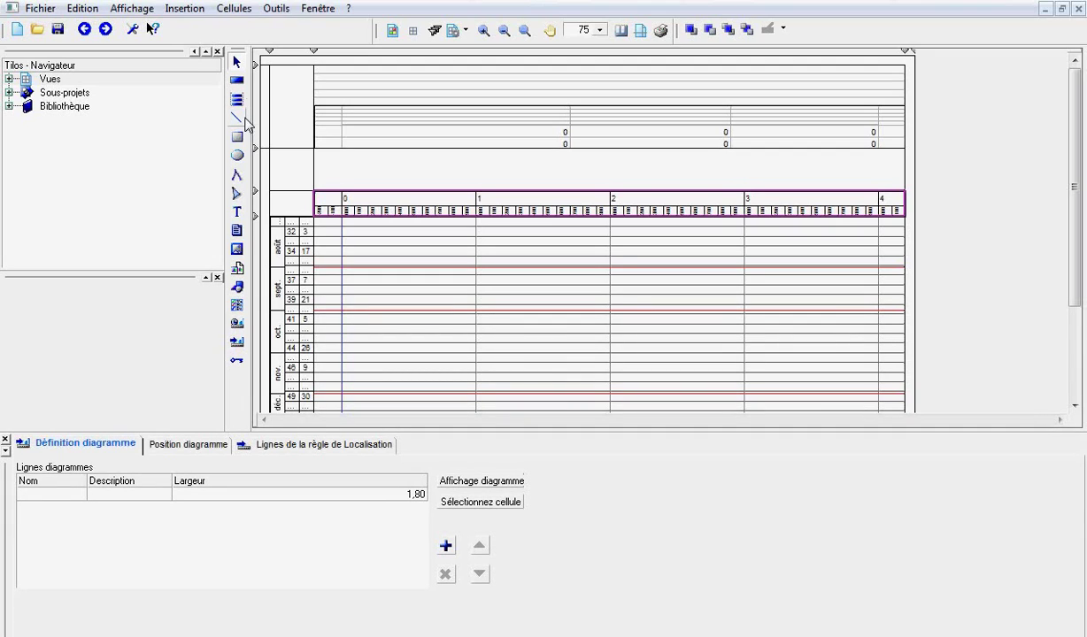
click(238, 80)
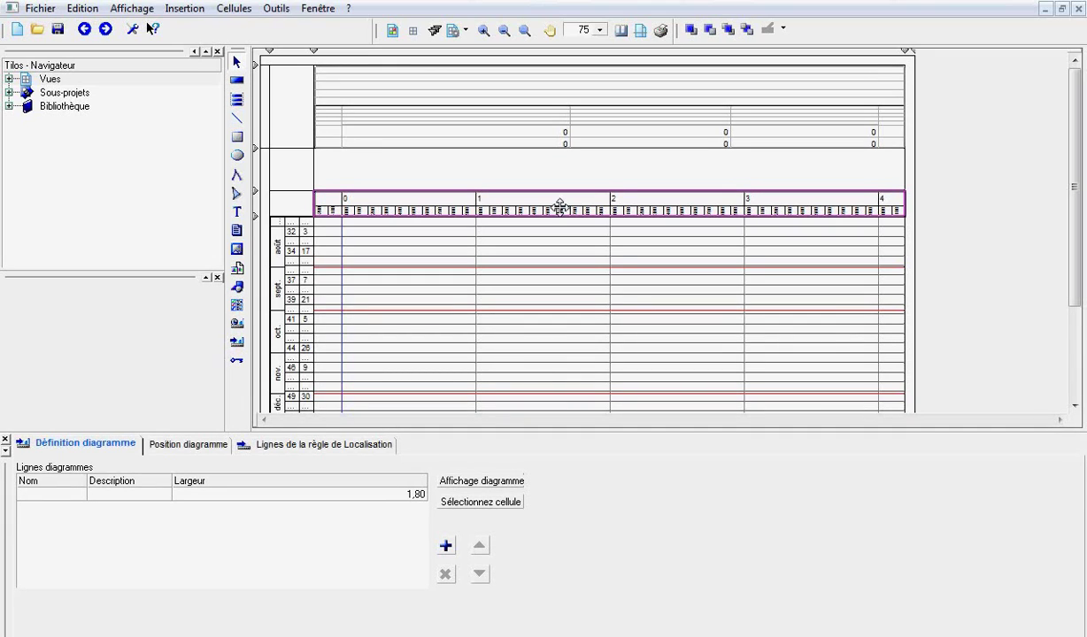
Open the Vue Espace-Temps view and widen its main diagram column to about 20,1
click(9, 79)
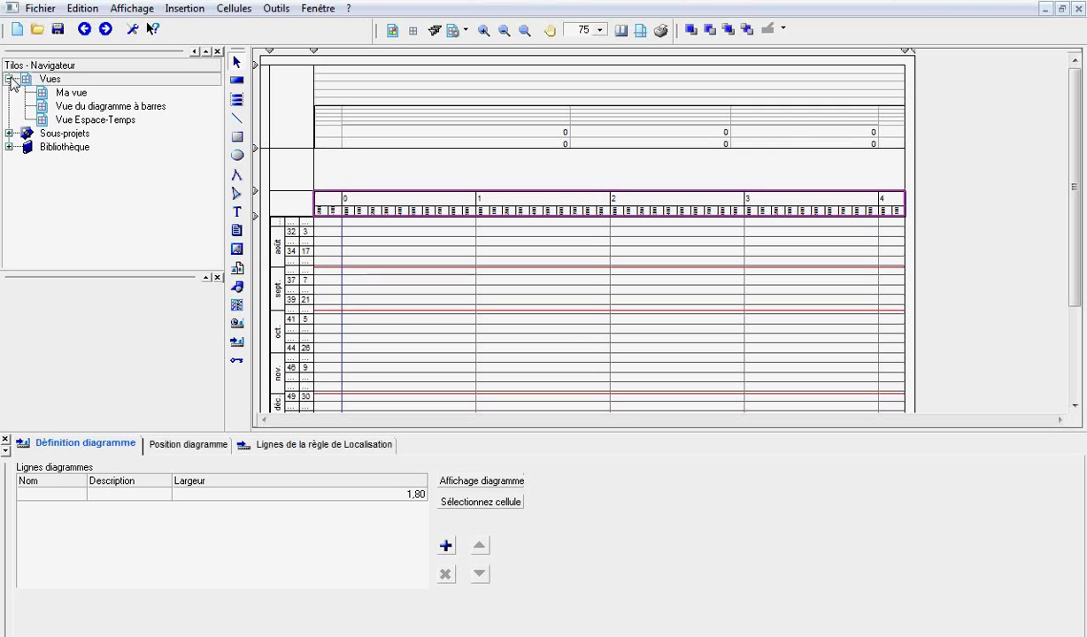
double_click(67, 121)
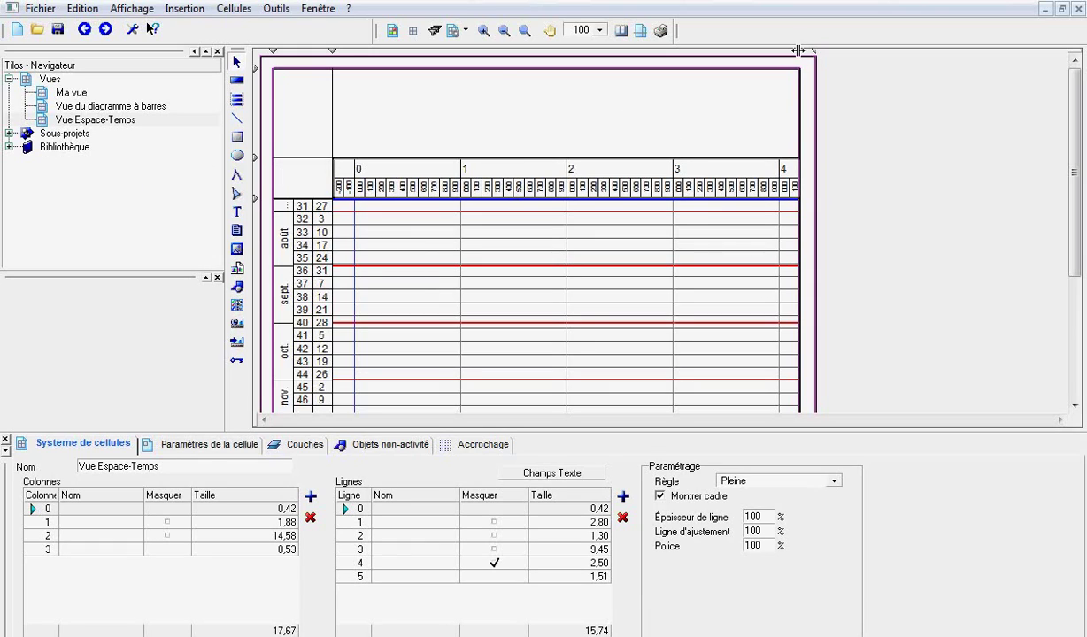
drag(798, 50, 978, 48)
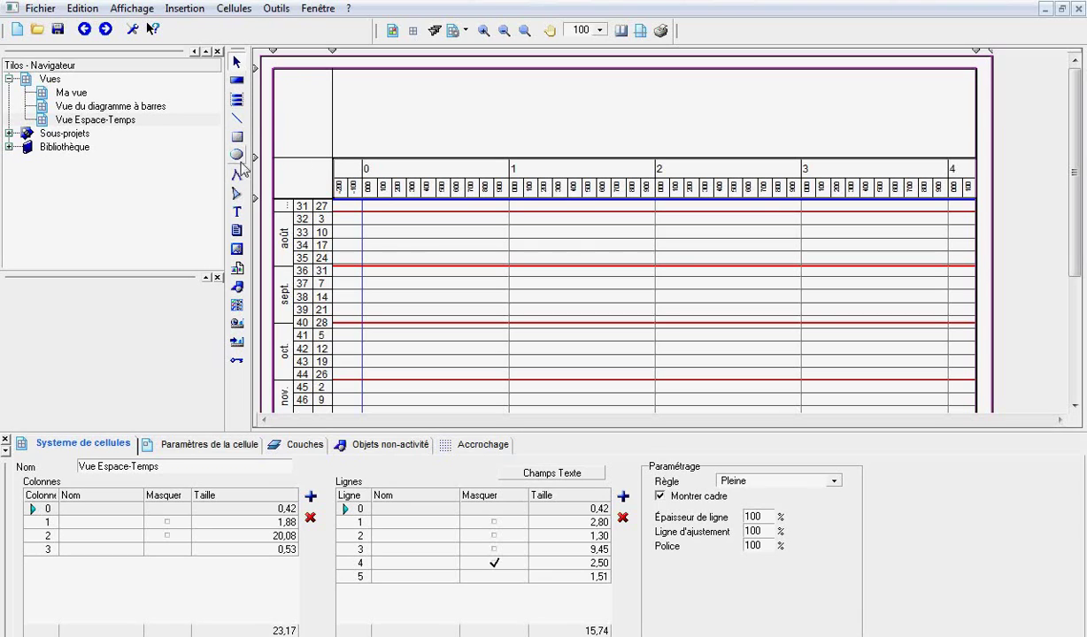
Insert Road map.jpg from the Addon folder into the cell above the location ruler, with Horizontal adjustment, spanning about 98 to 3 680
click(237, 249)
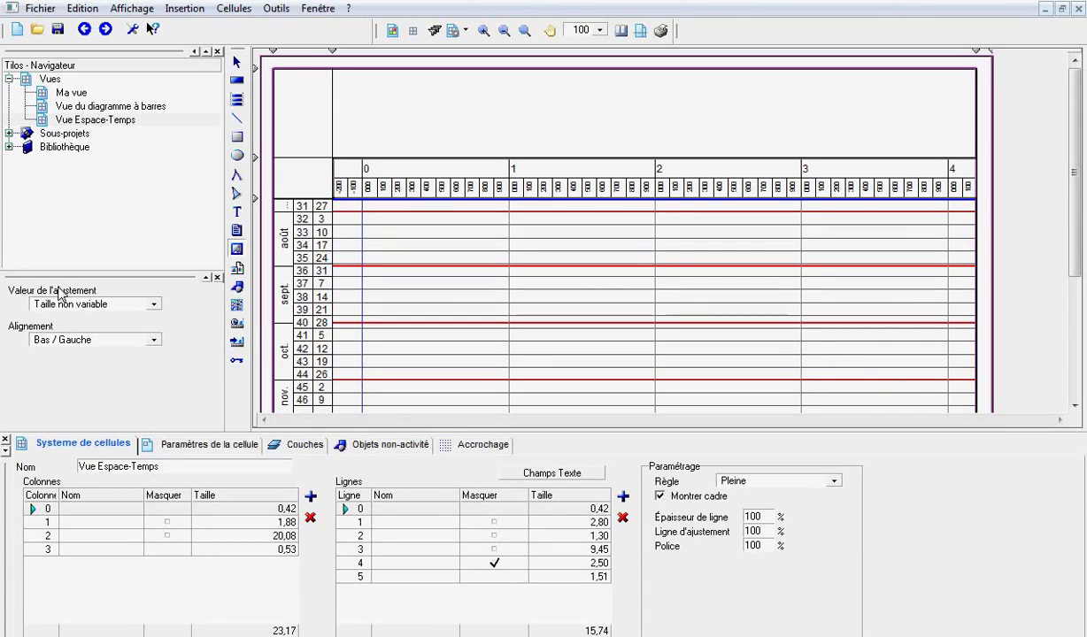
click(157, 305)
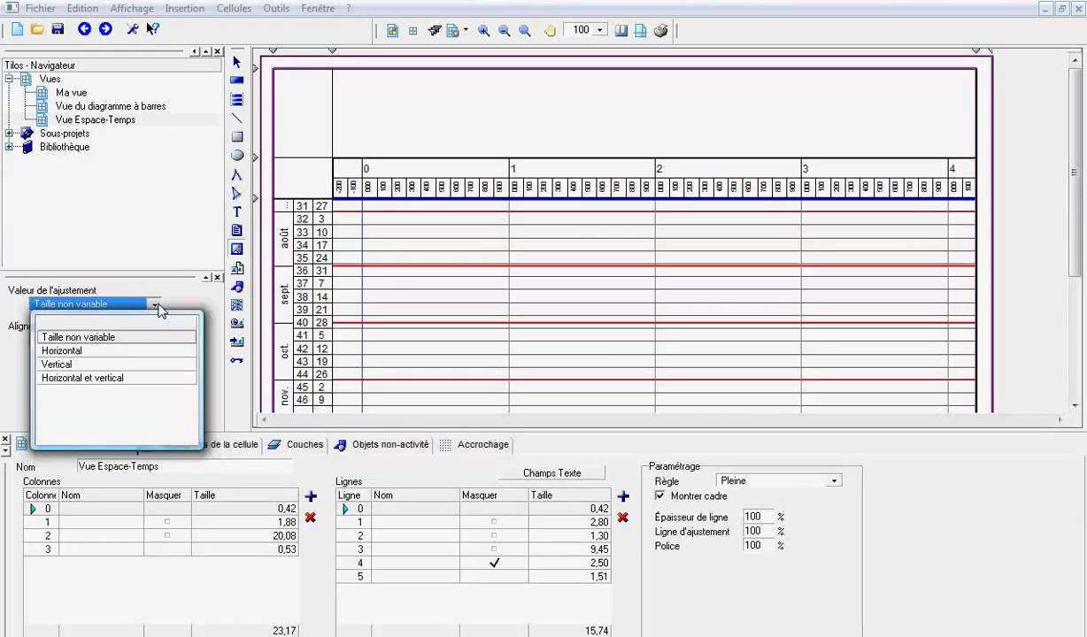
click(103, 354)
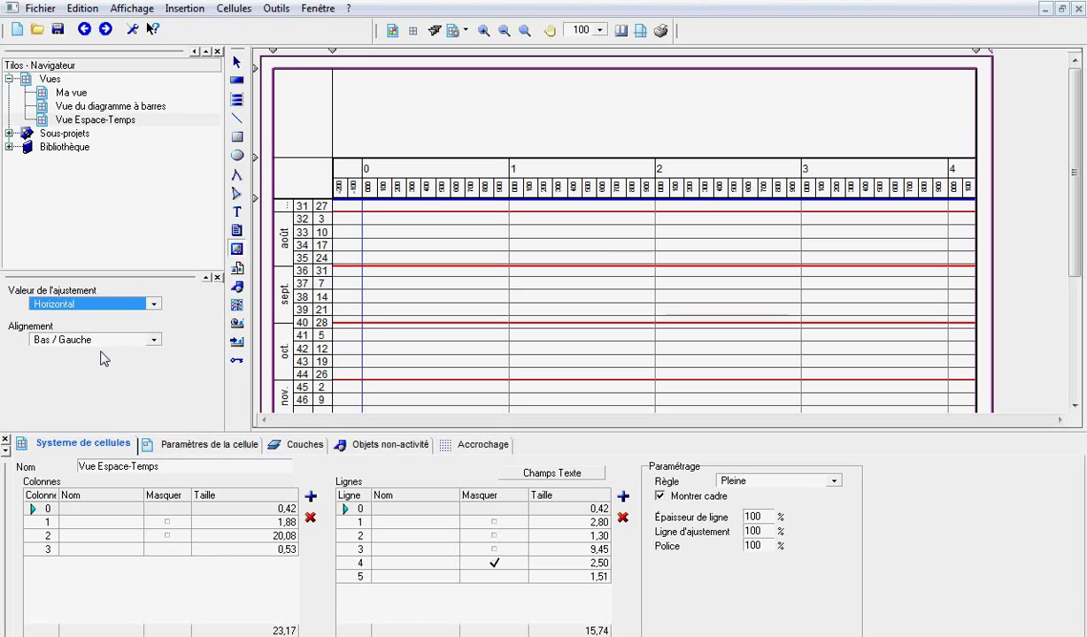
drag(381, 89, 863, 129)
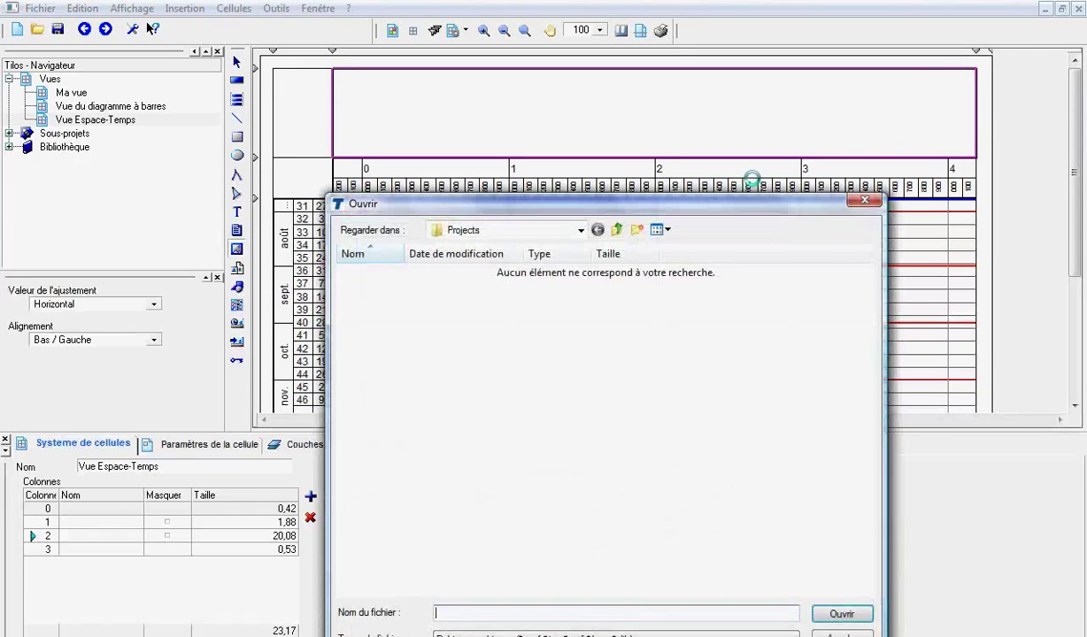
mouse_move(727, 205)
mouse_down()
mouse_move(728, 143)
mouse_move(713, 133)
mouse_up()
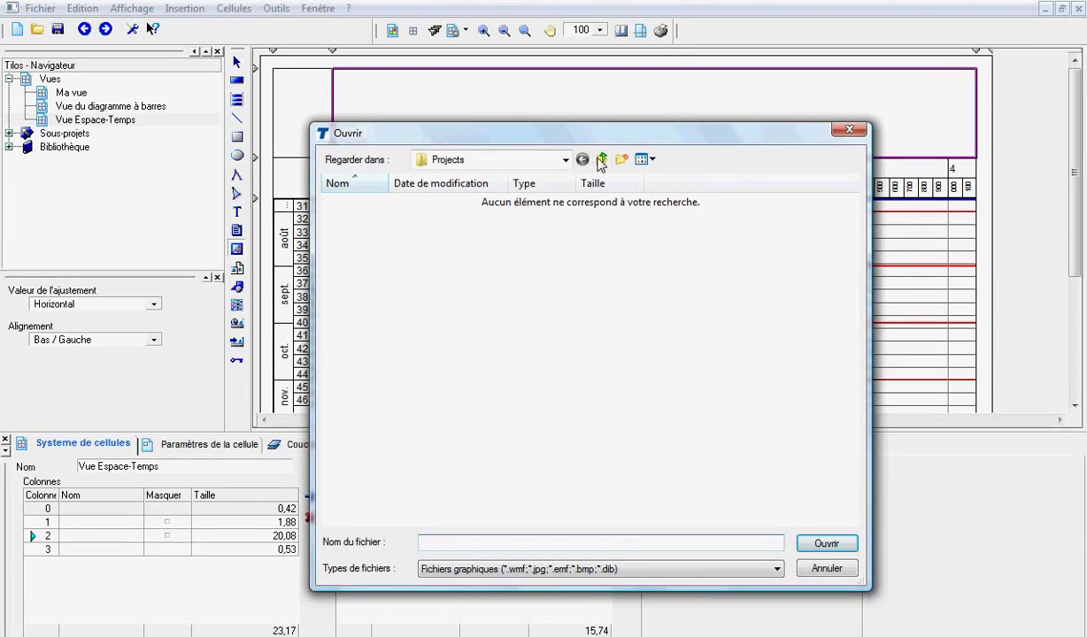
click(601, 160)
double_click(357, 200)
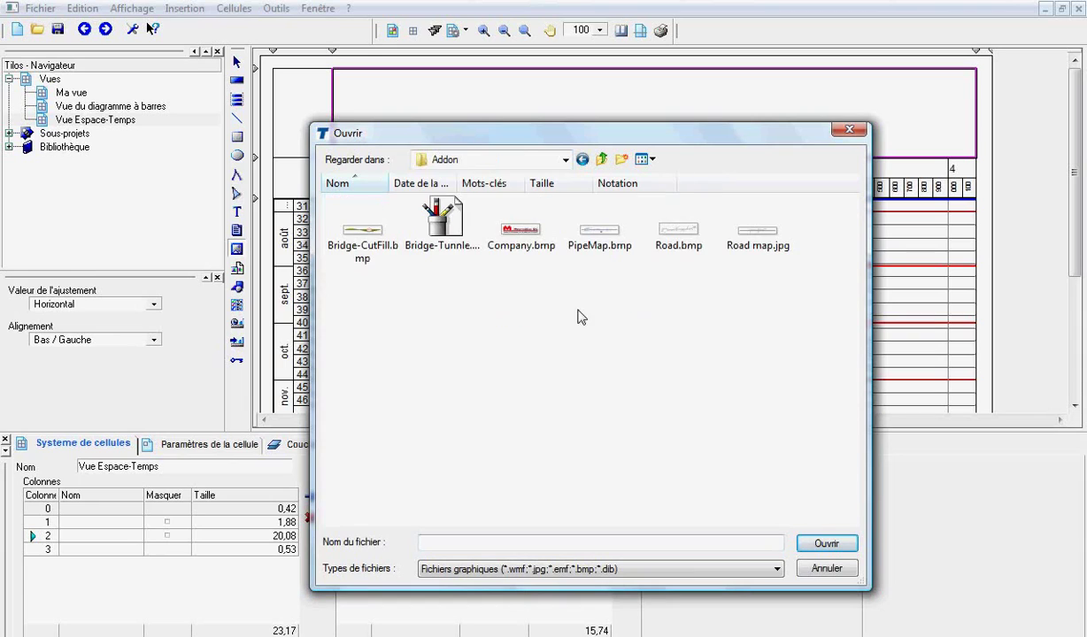
double_click(751, 232)
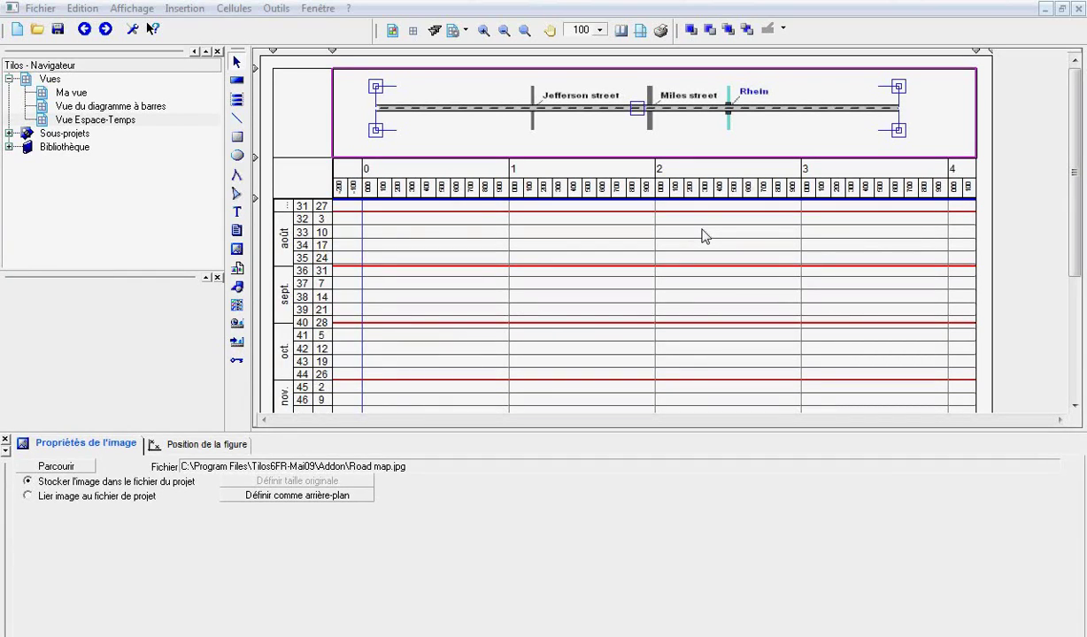
Set the road map image's location to start at 0 and end at 4 000
click(553, 109)
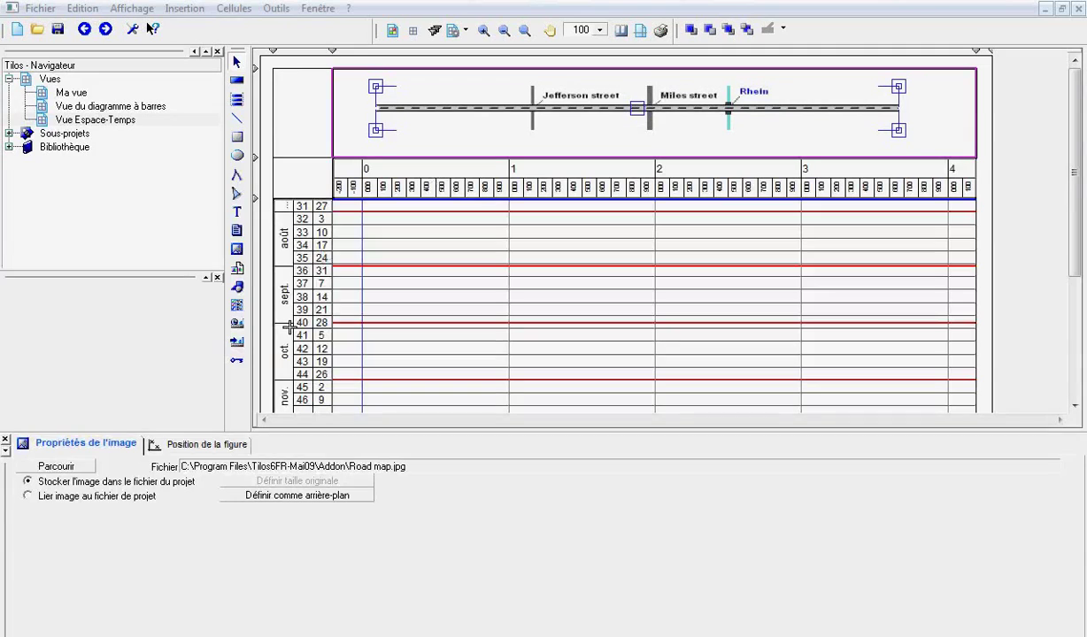
click(223, 446)
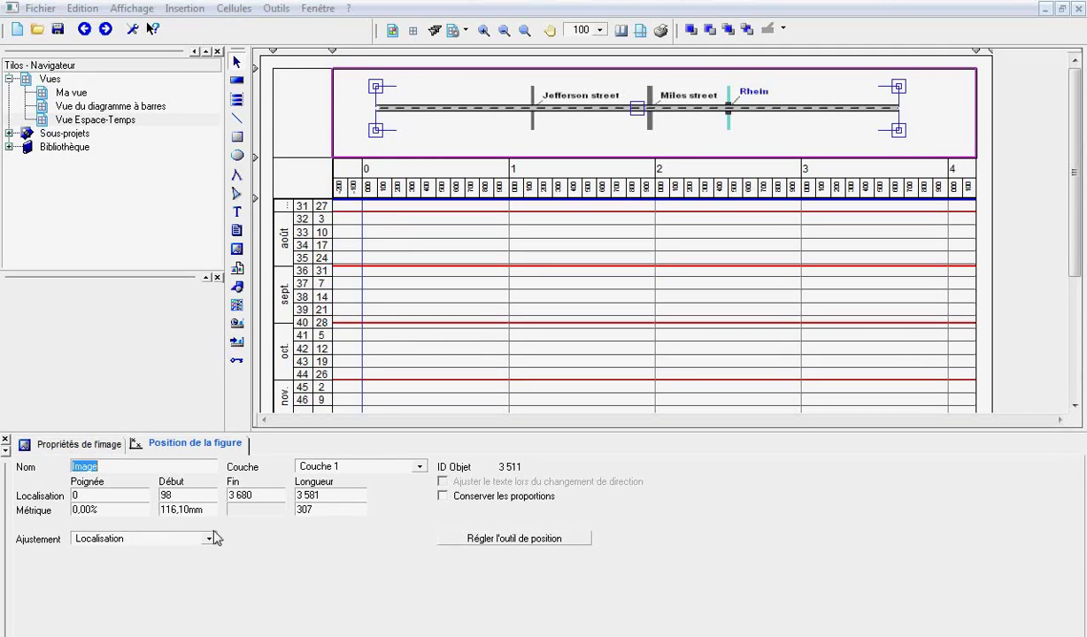
double_click(187, 495)
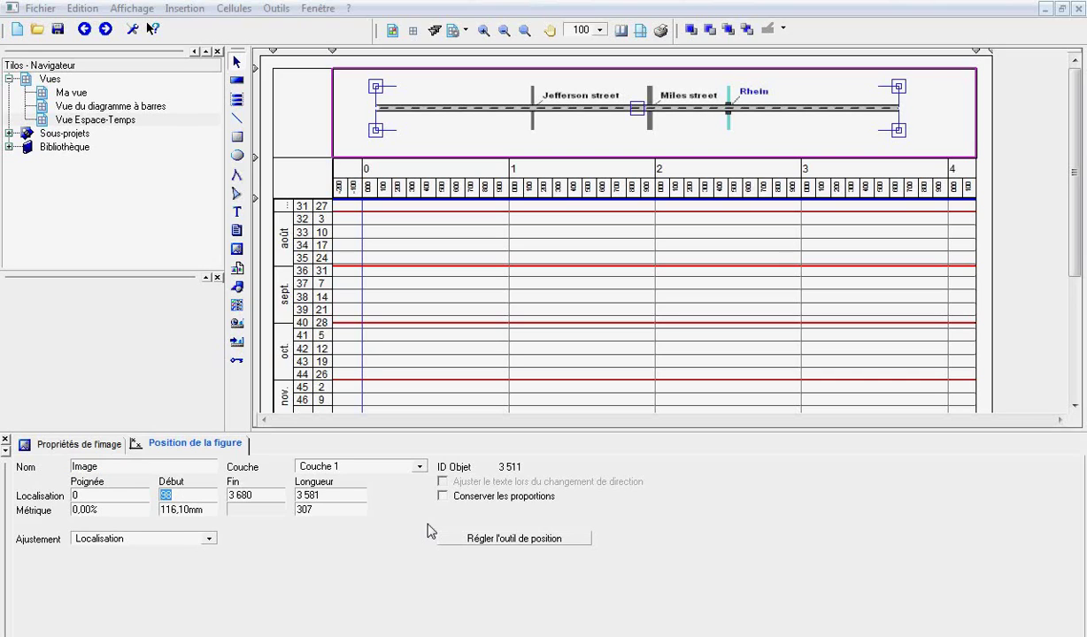
text(0)
key(Tab)
text(4000)
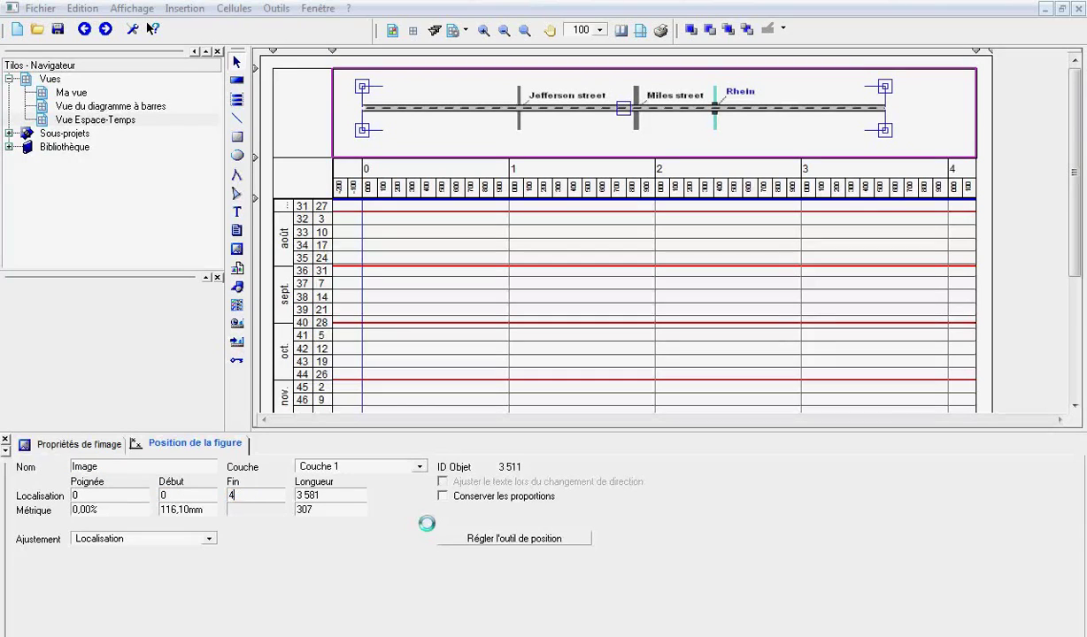
key(Tab)
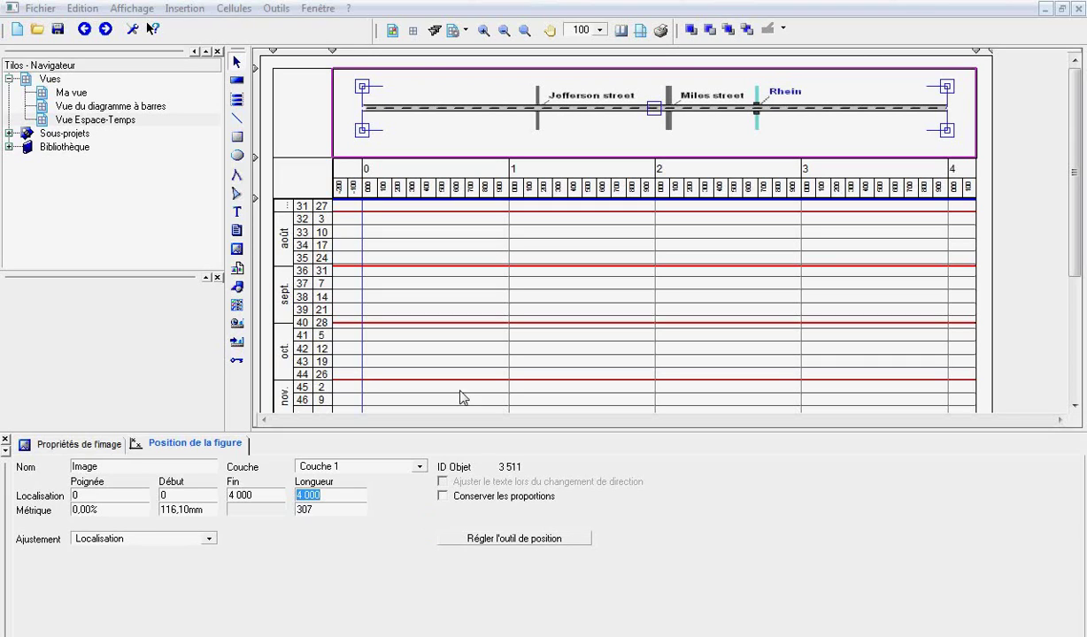
Calibrate the road map image with the position tool, assigning 1 200 to the Jefferson street crossing and 2 100 to the Miles street crossing
click(483, 29)
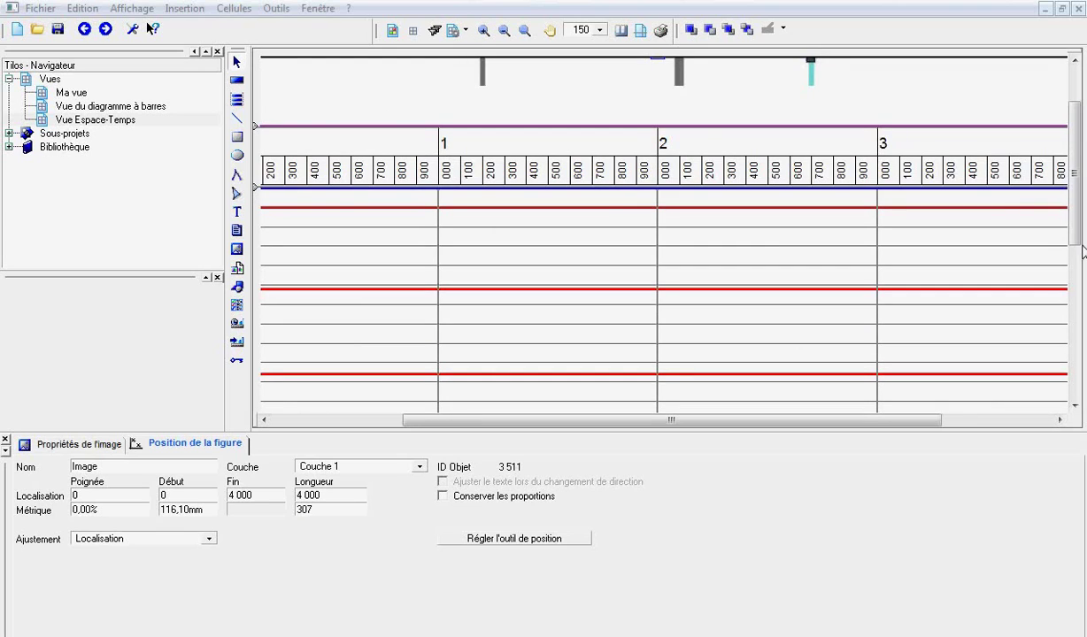
drag(1082, 252, 1082, 170)
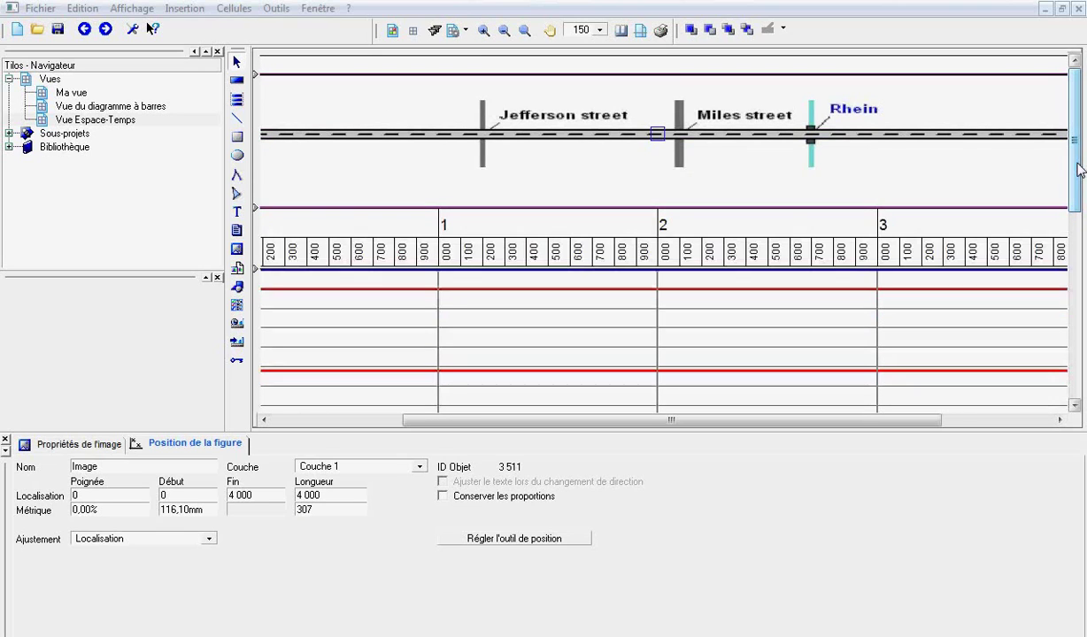
click(506, 539)
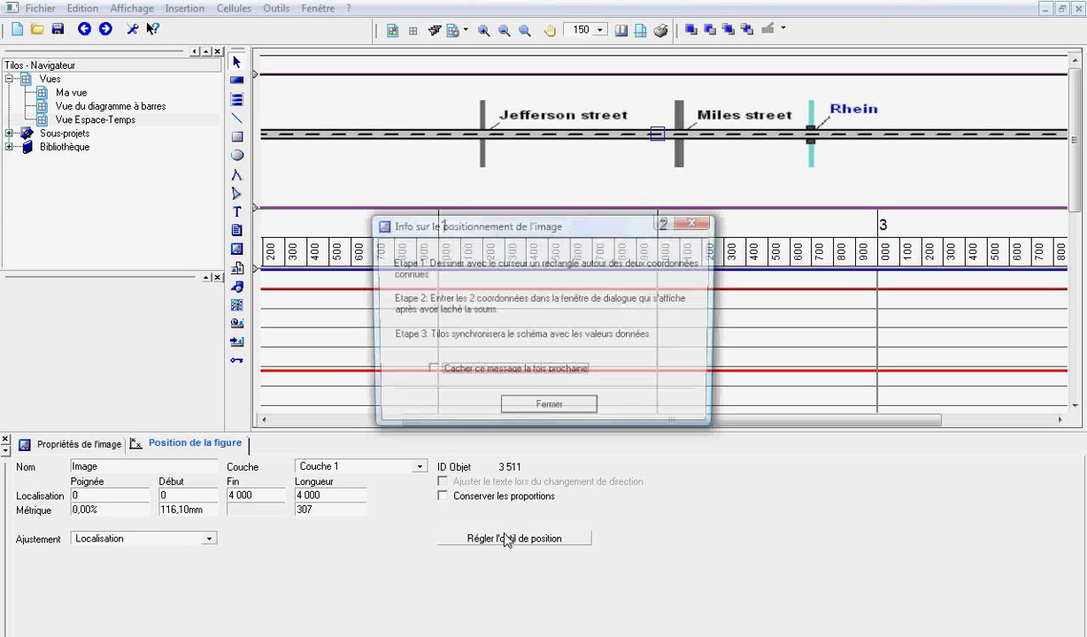
click(518, 408)
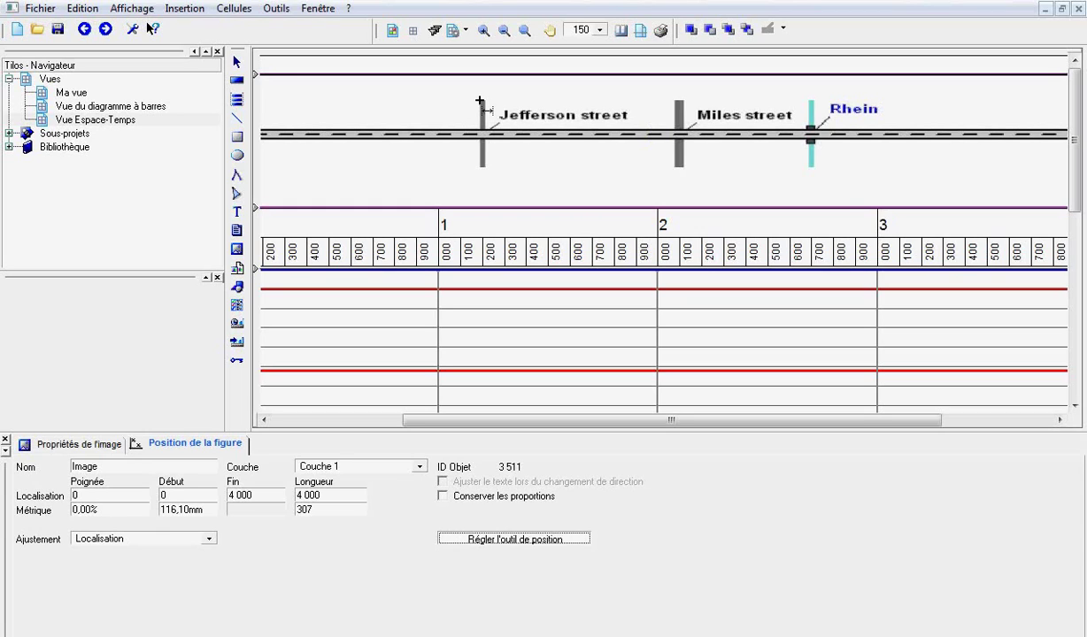
mouse_move(480, 101)
mouse_down()
mouse_move(493, 133)
mouse_move(674, 166)
mouse_up()
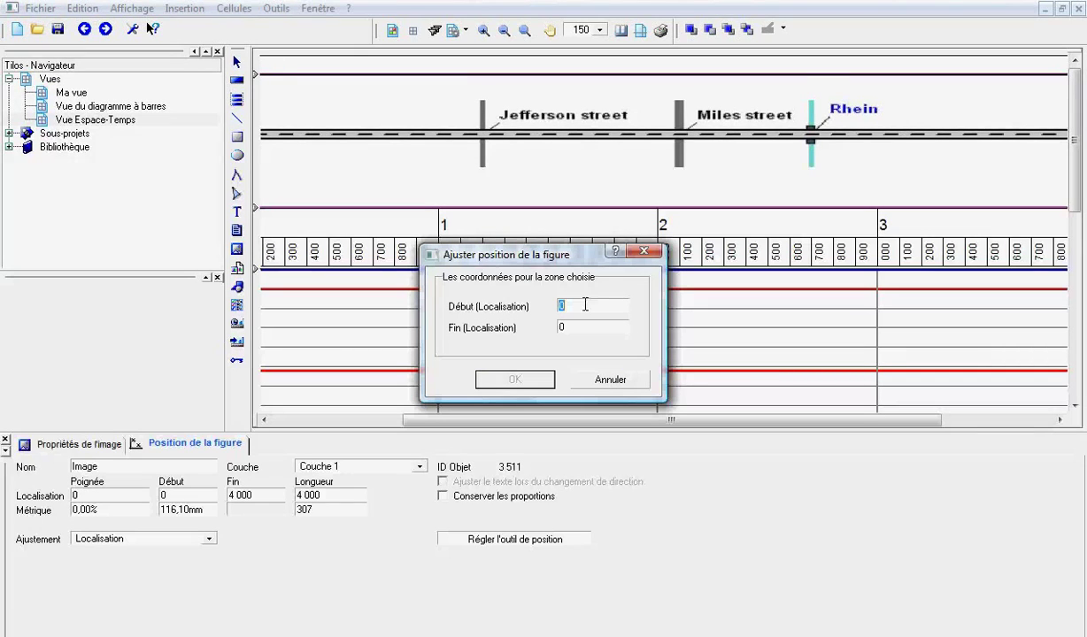
text(1 200)
key(Tab)
text(2 100)
key(Tab)
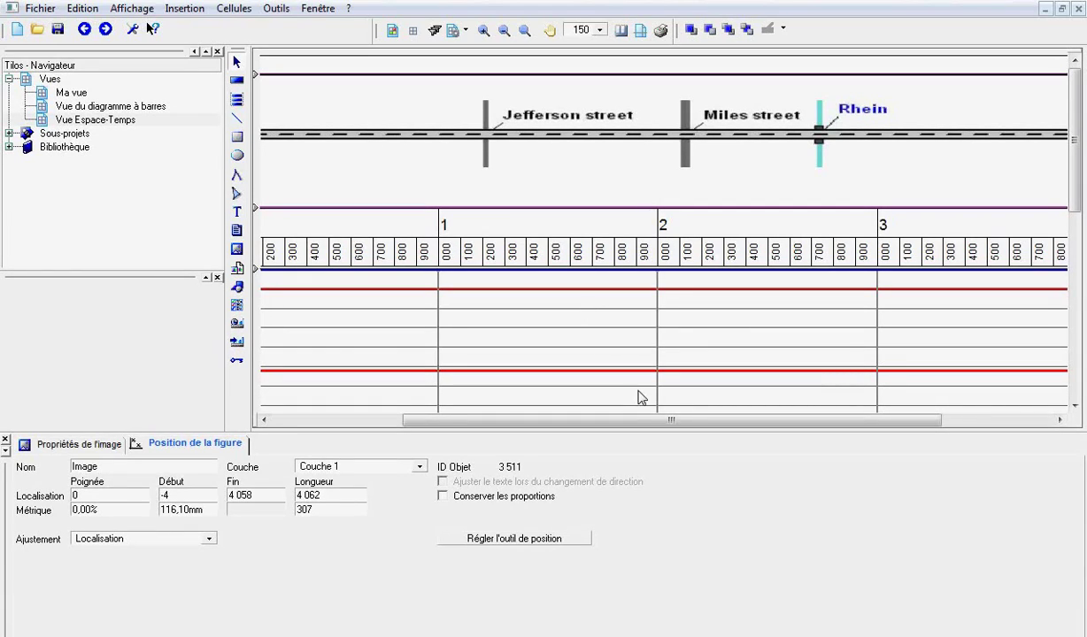
Check both ends of the road map against the location ruler and increase its row height to about 4,39
drag(636, 420, 767, 419)
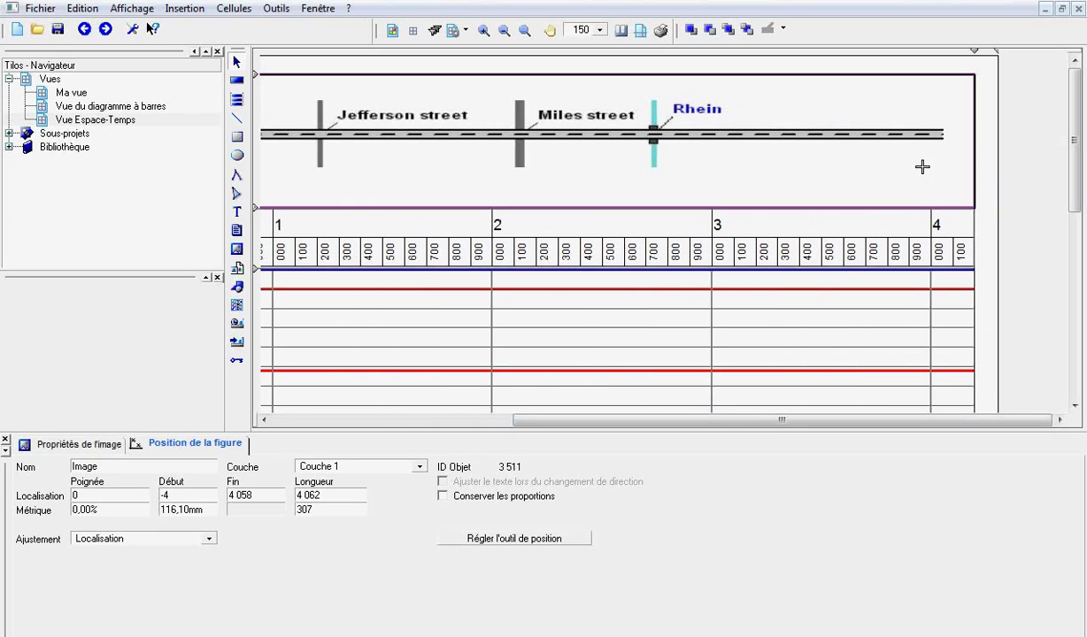
click(941, 144)
drag(783, 428, 590, 434)
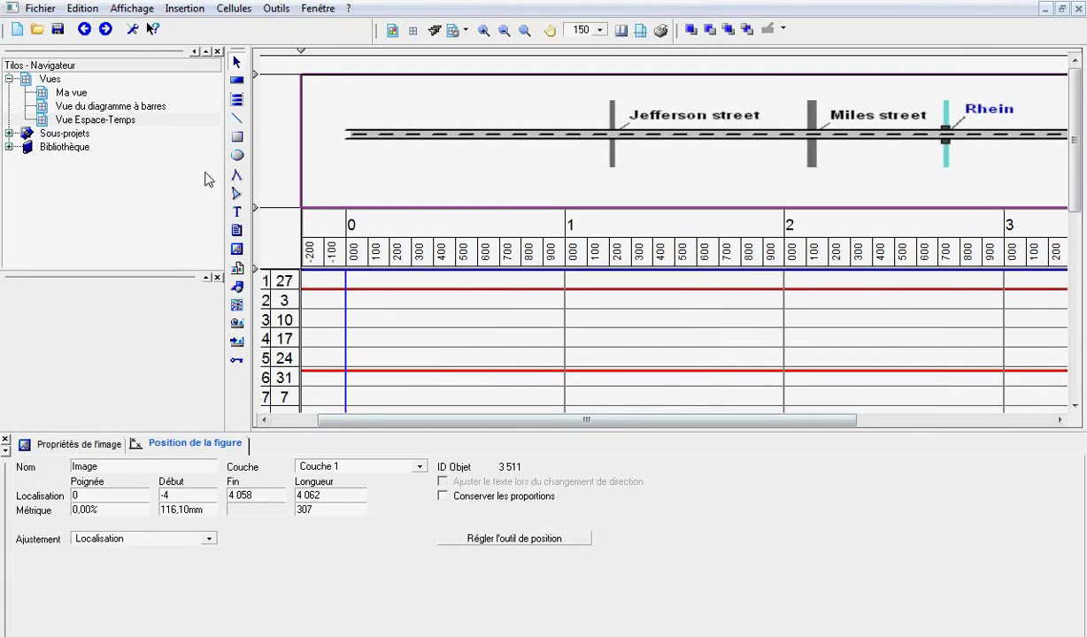
drag(252, 208, 252, 284)
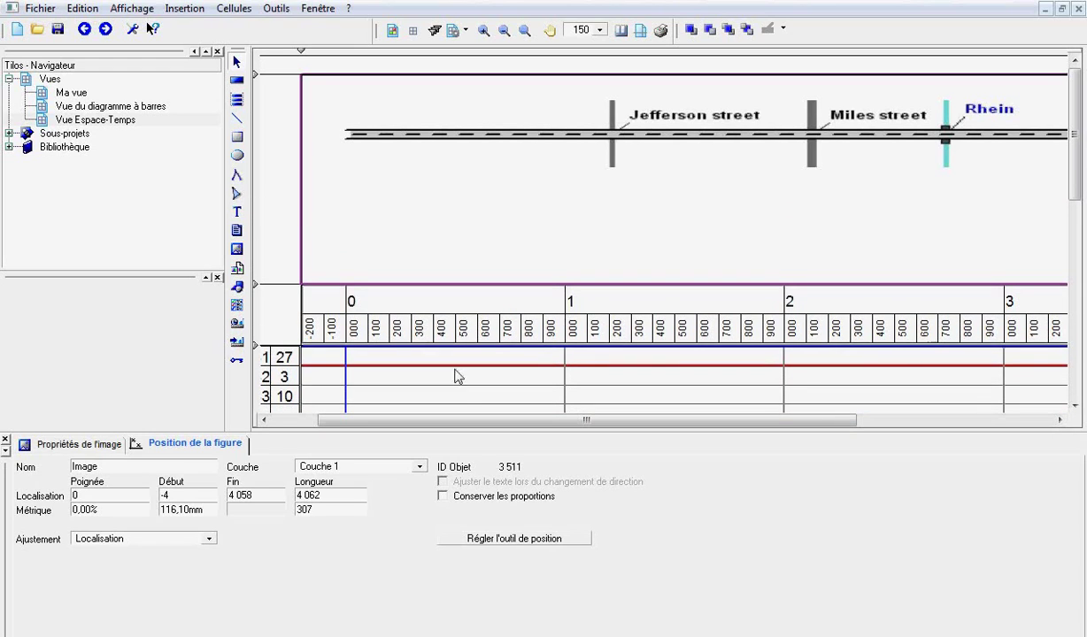
click(483, 29)
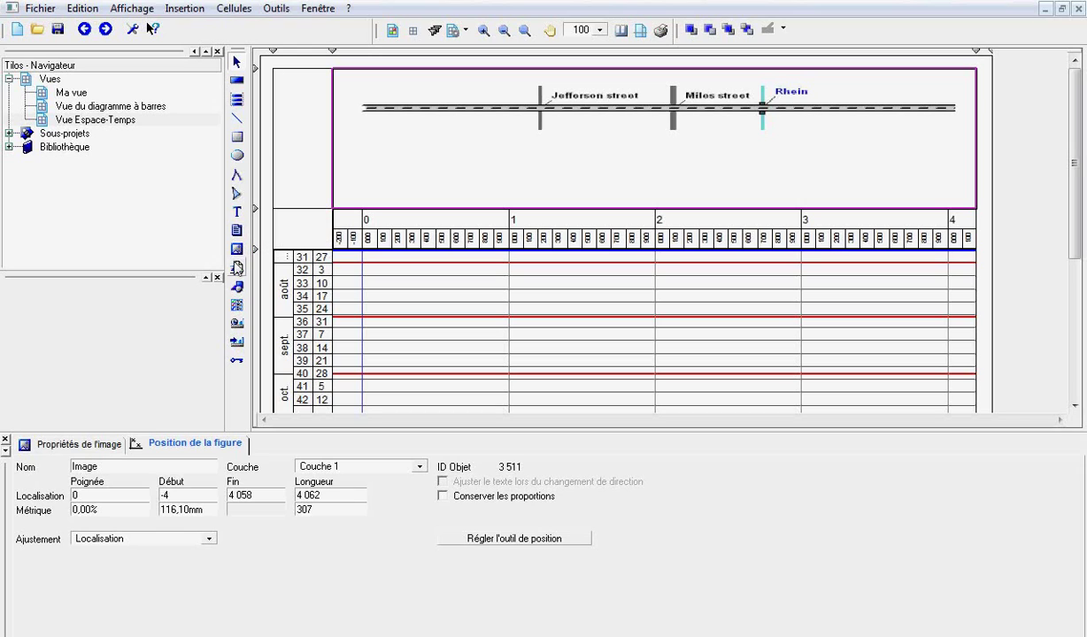
Draw a Rue symbol below the road map image, spanning locations of about 11 to 4 057
click(236, 286)
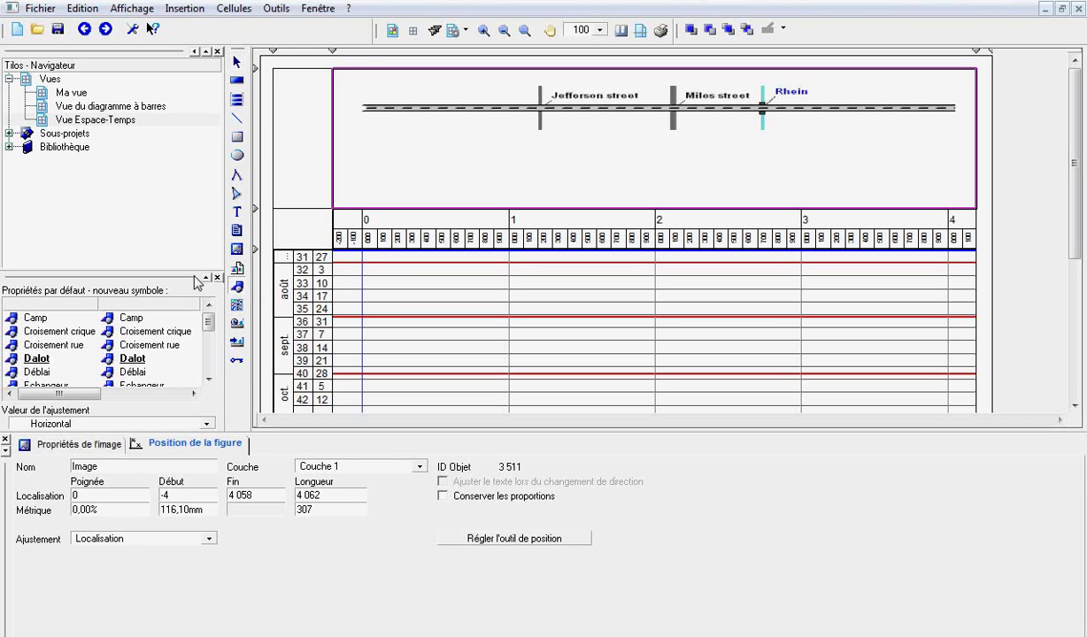
drag(192, 275, 187, 219)
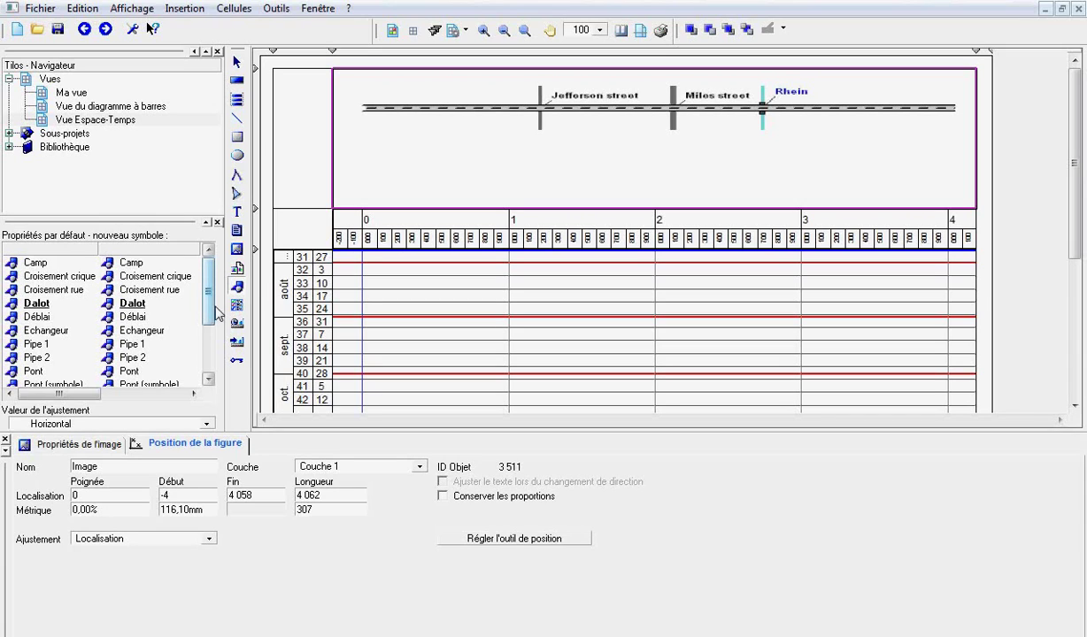
drag(210, 306, 213, 357)
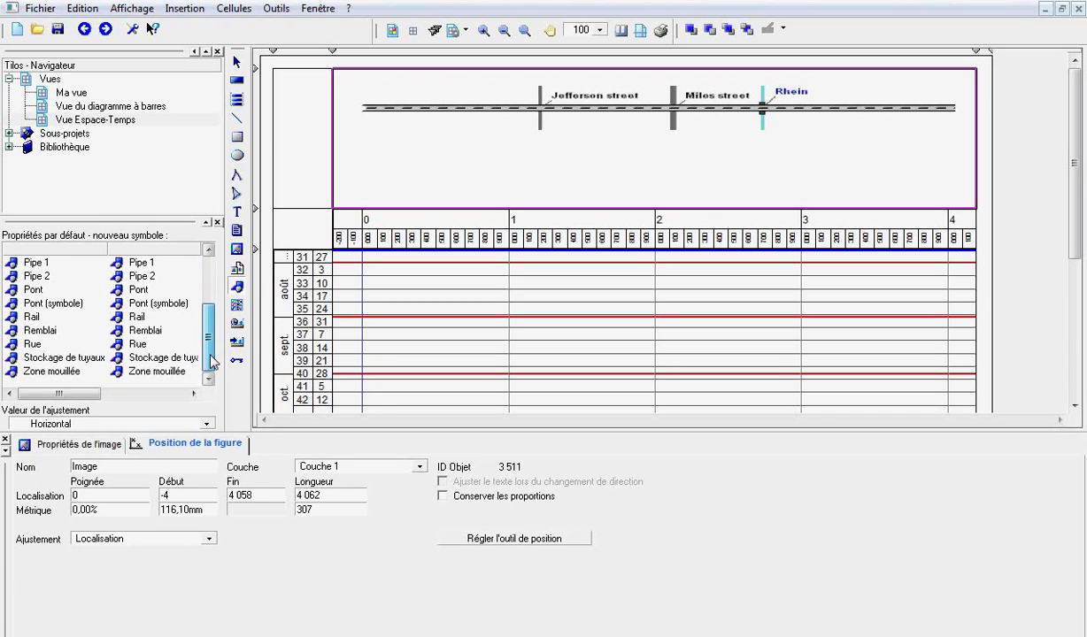
click(54, 344)
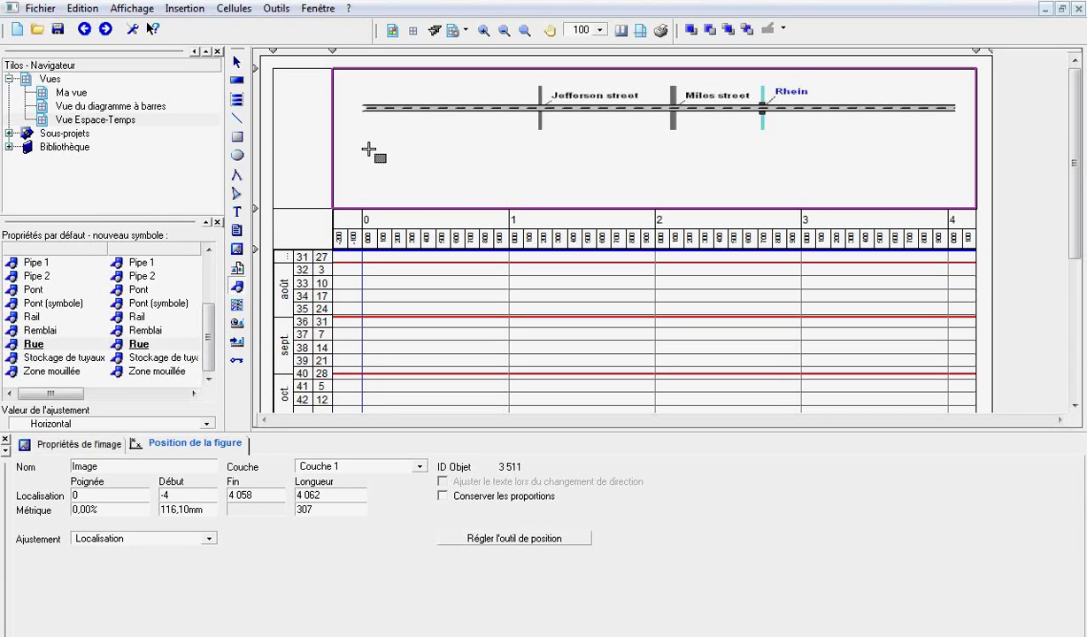
drag(366, 149, 954, 149)
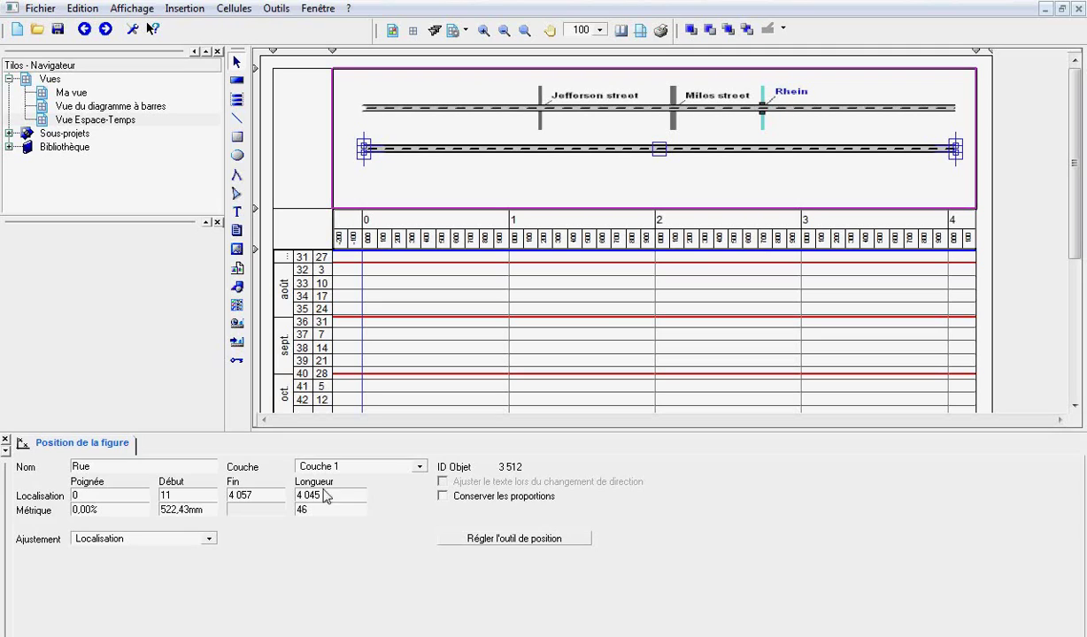
Set the Rue symbol's location to start at 0 and end at 4 000
double_click(166, 496)
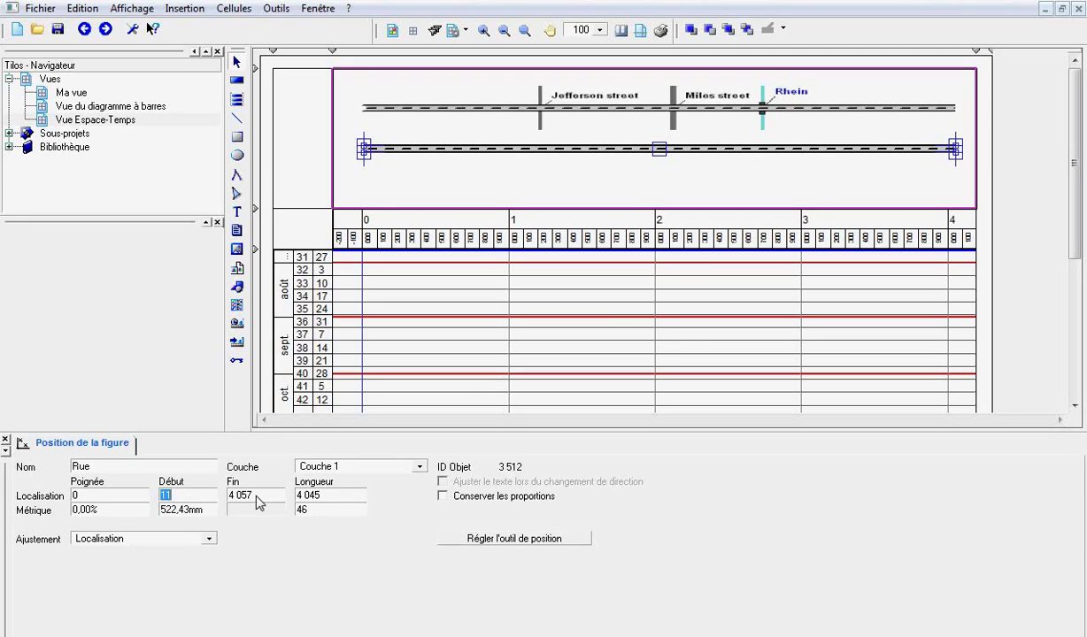
text(0)
key(Tab)
text(4000)
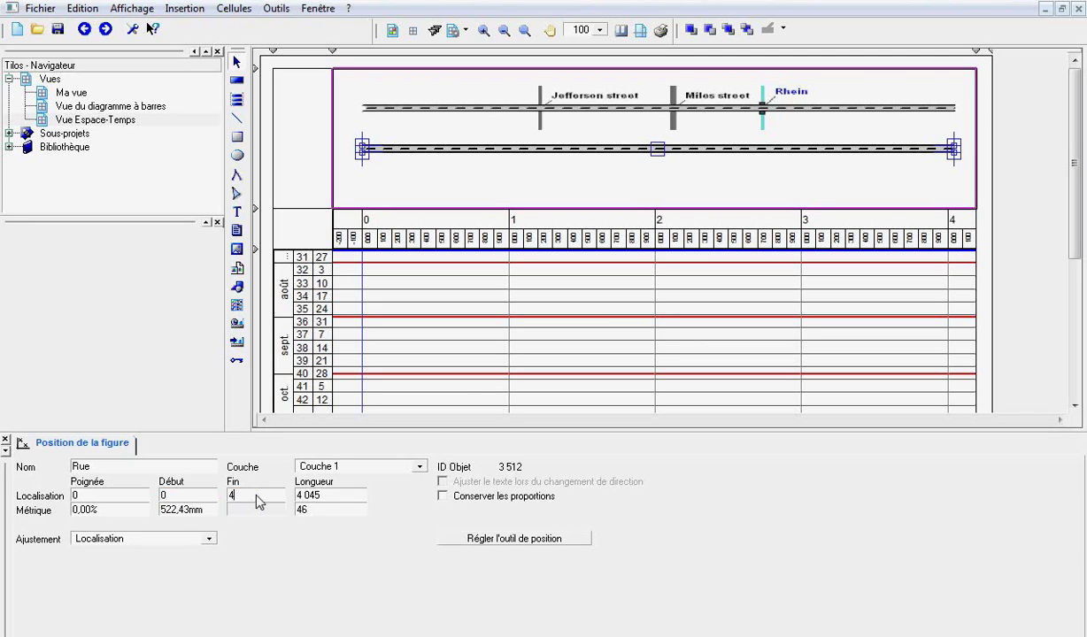
key(Tab)
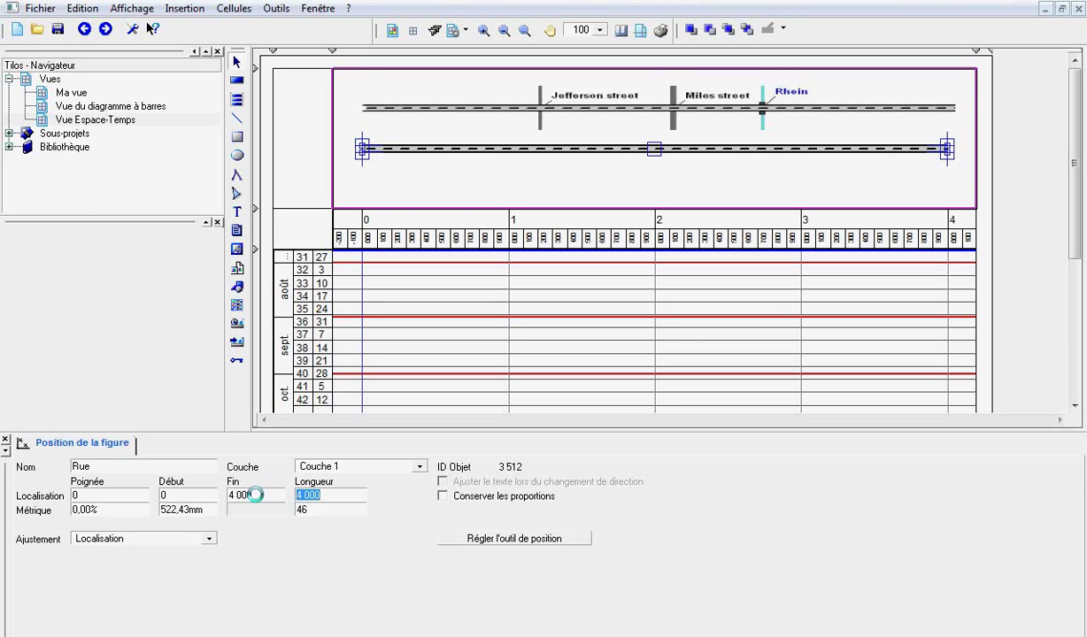
Place a Croisement rue symbol across the drawn road below Jefferson street, spanning locations of about 1 213 to 1 248
click(237, 80)
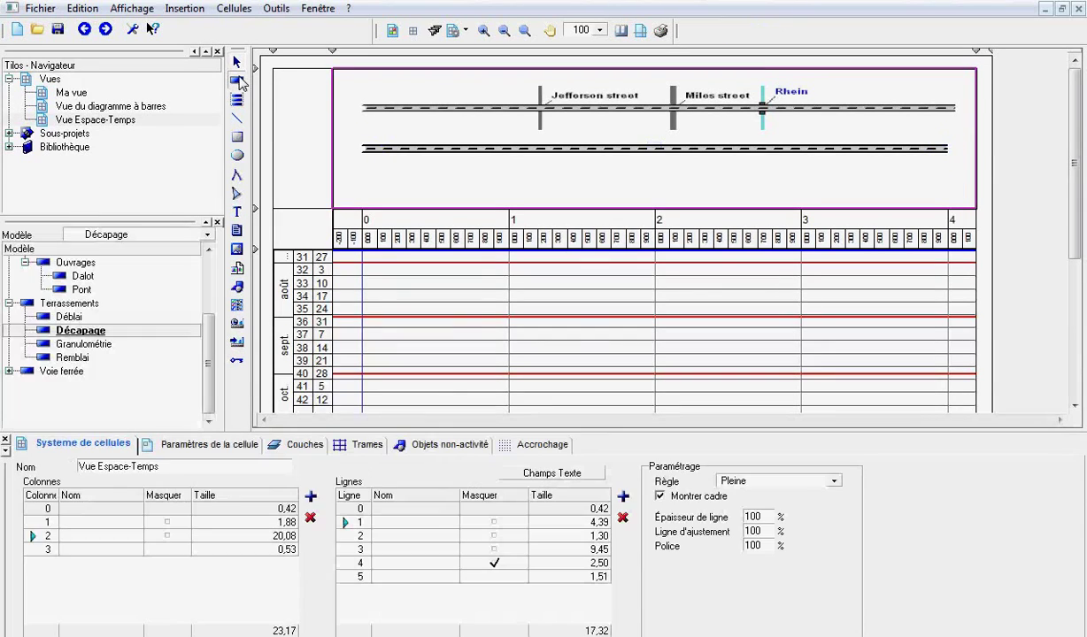
click(236, 288)
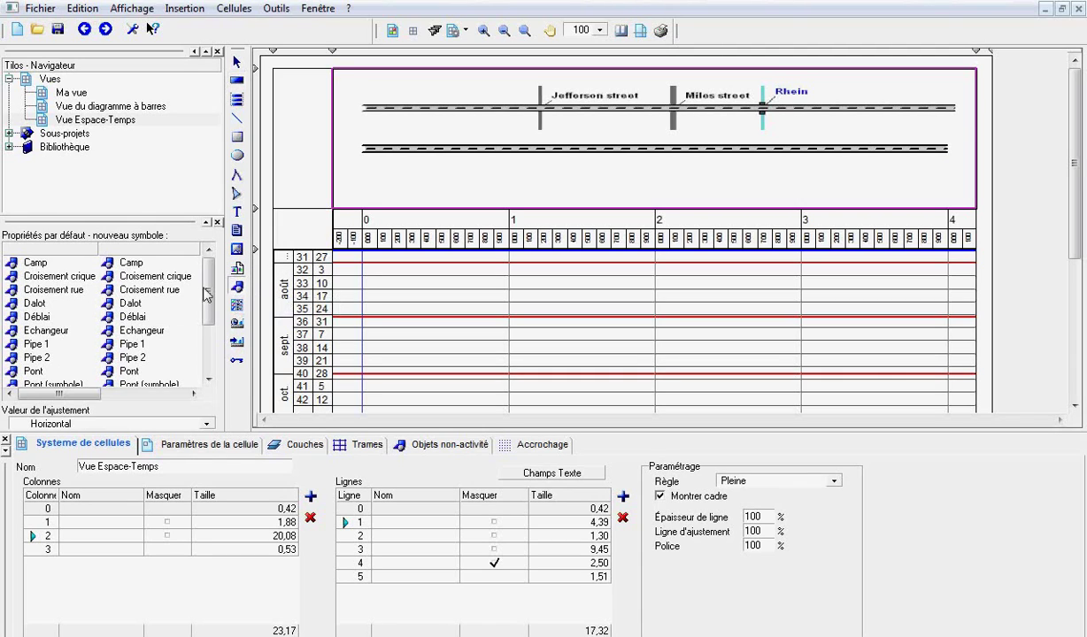
click(70, 293)
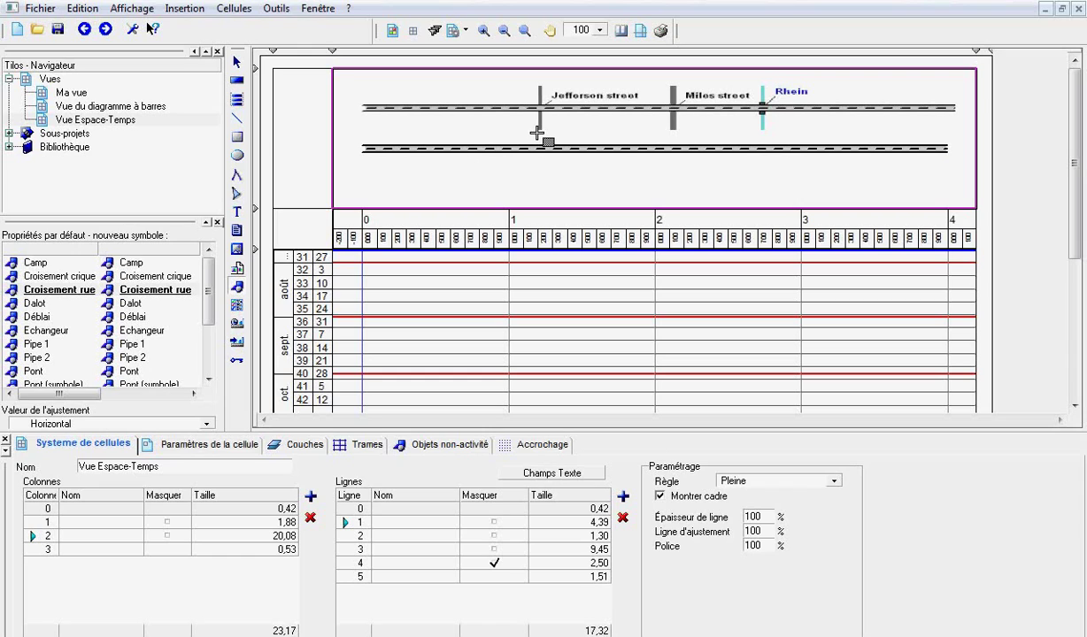
click(538, 133)
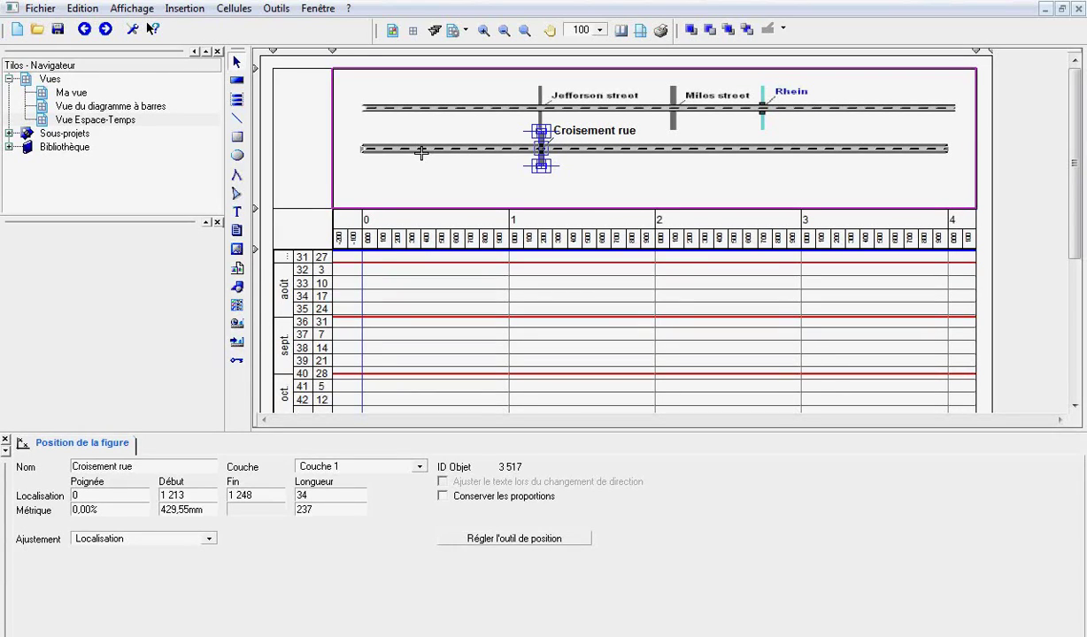
Delete the Croisement rue and Rue symbols, and reduce the road map row's height to about 2,59
key(Delete)
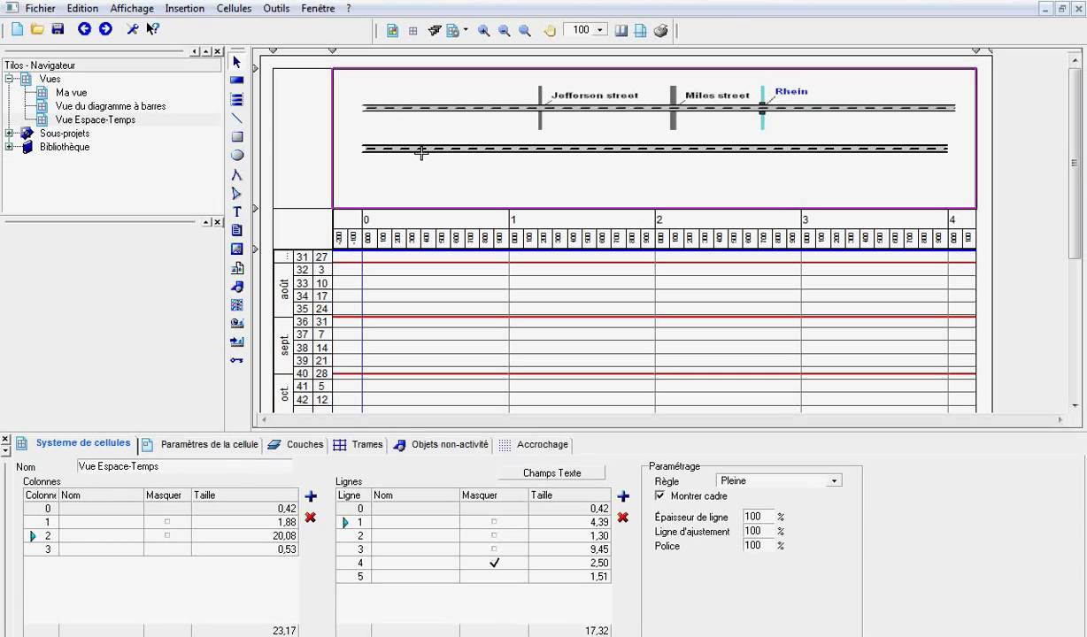
click(387, 149)
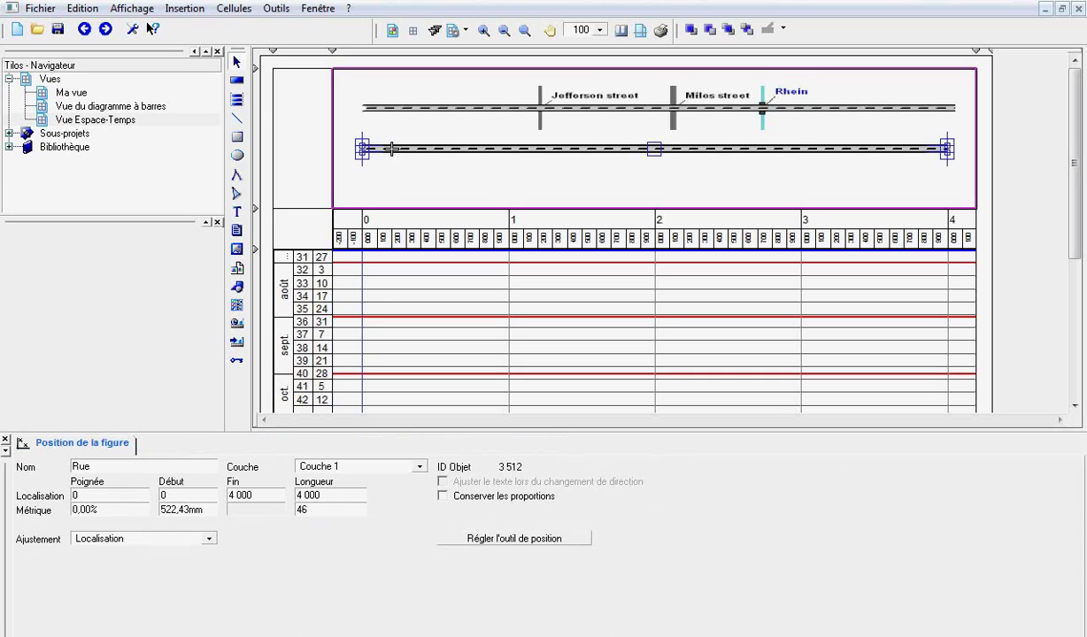
key(Delete)
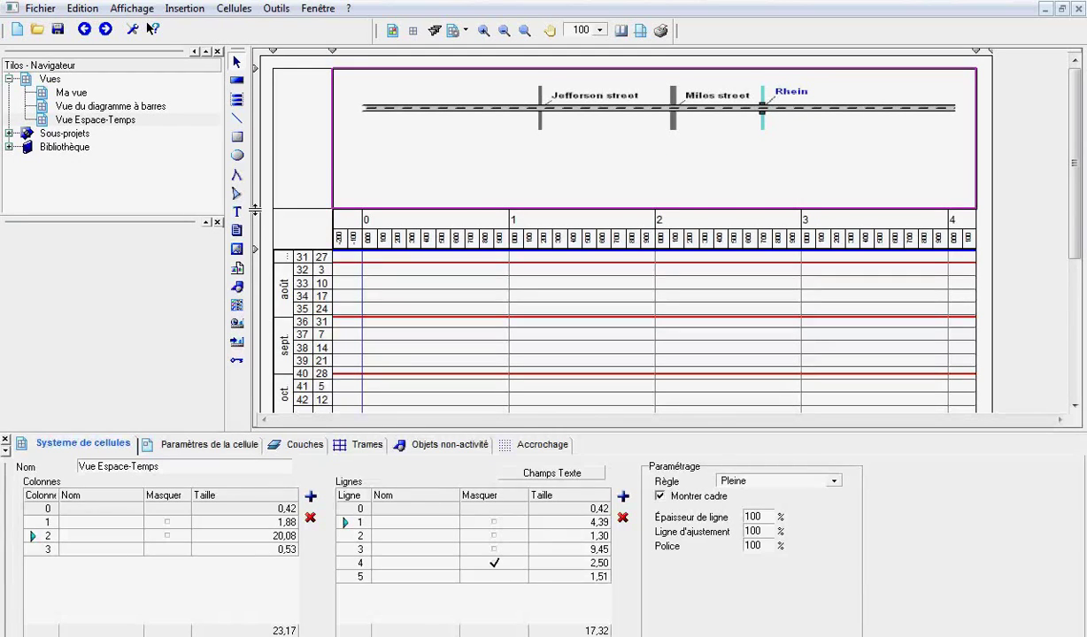
drag(254, 209, 259, 152)
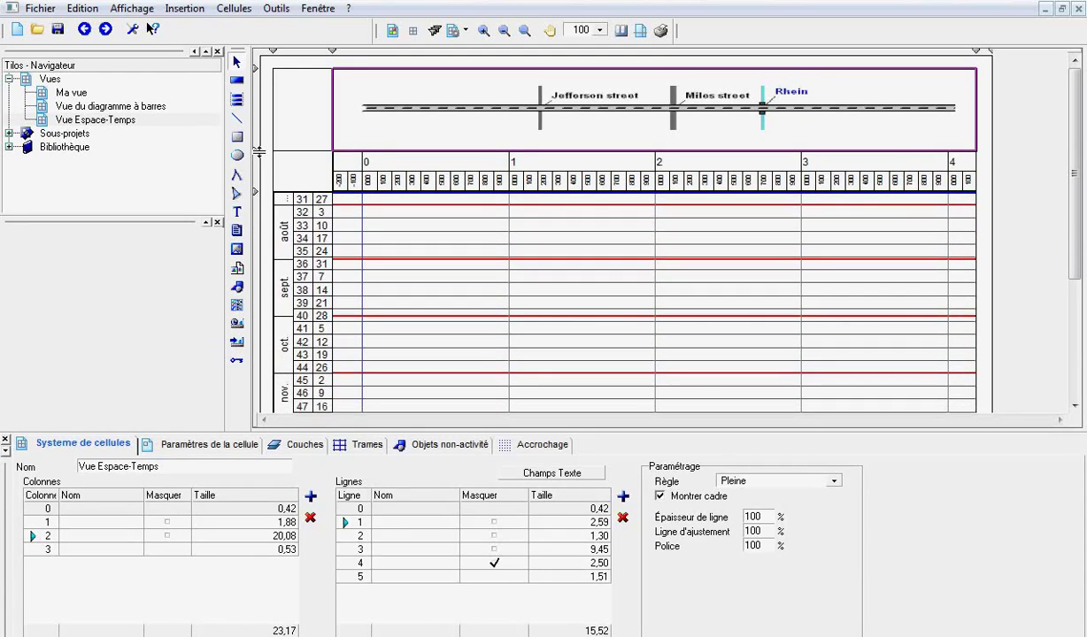